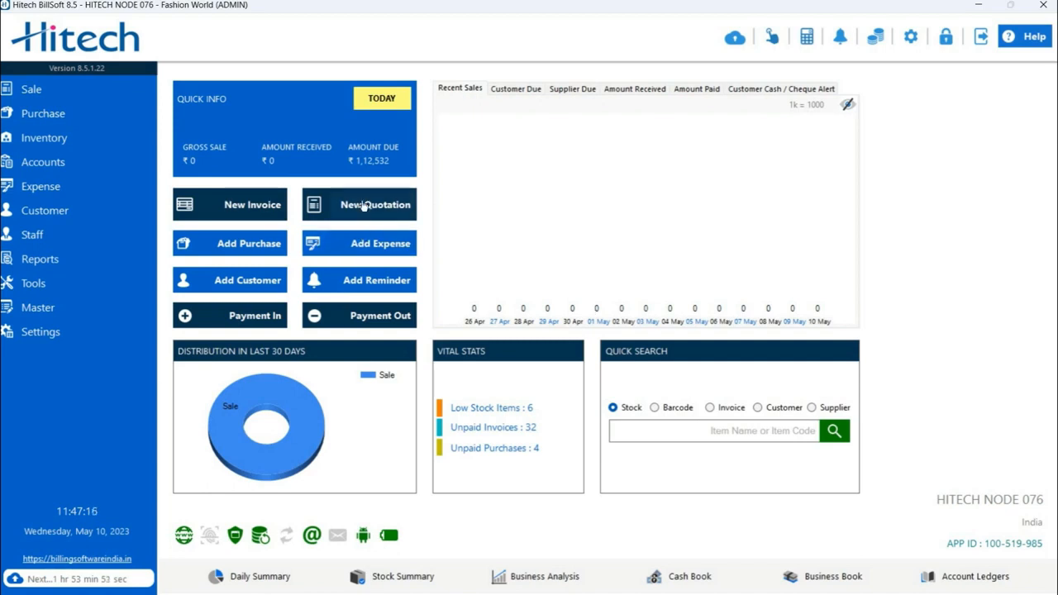
- Create a new sale quotation and set its quotation type to GST
{"action": "left_click", "coordinate": [113, 87]}
{"action": "mouse_move", "coordinate": [211, 124]}
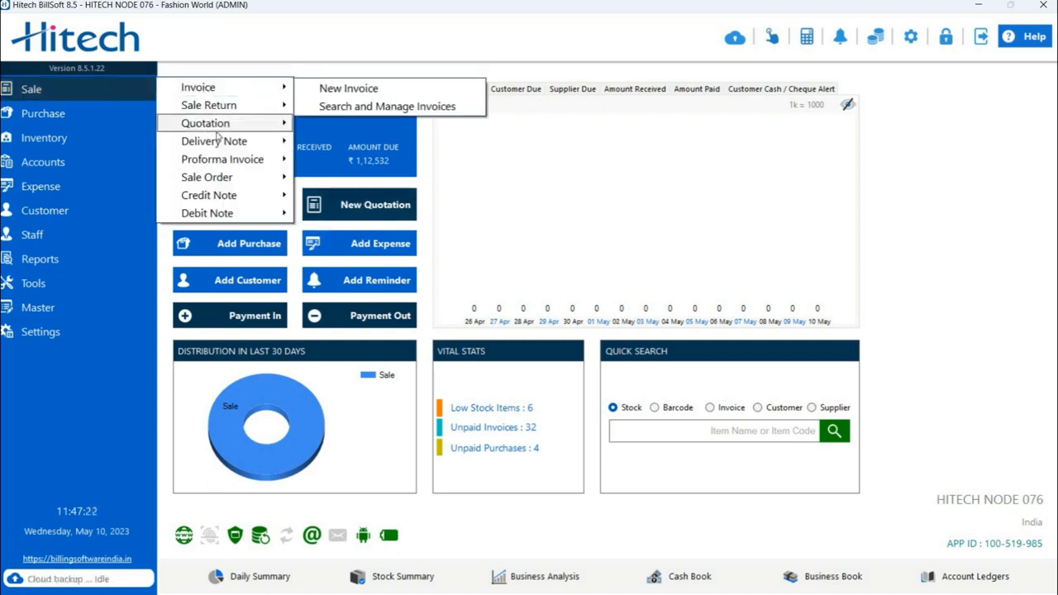
{"action": "left_click", "coordinate": [348, 132]}
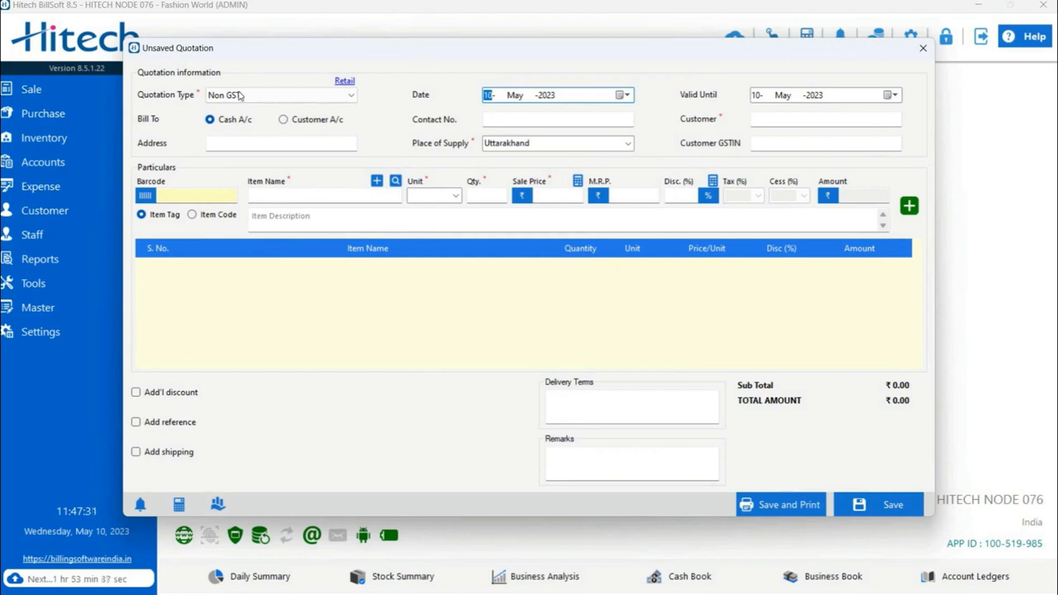
{"action": "left_click", "coordinate": [356, 96]}
{"action": "left_click", "coordinate": [356, 96]}
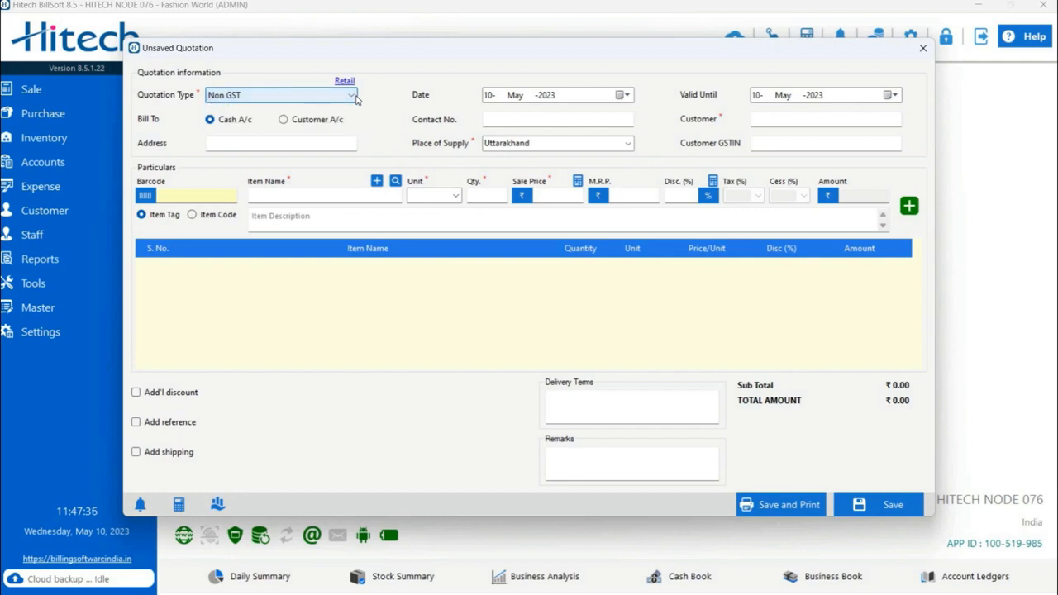
{"action": "left_click", "coordinate": [354, 96]}
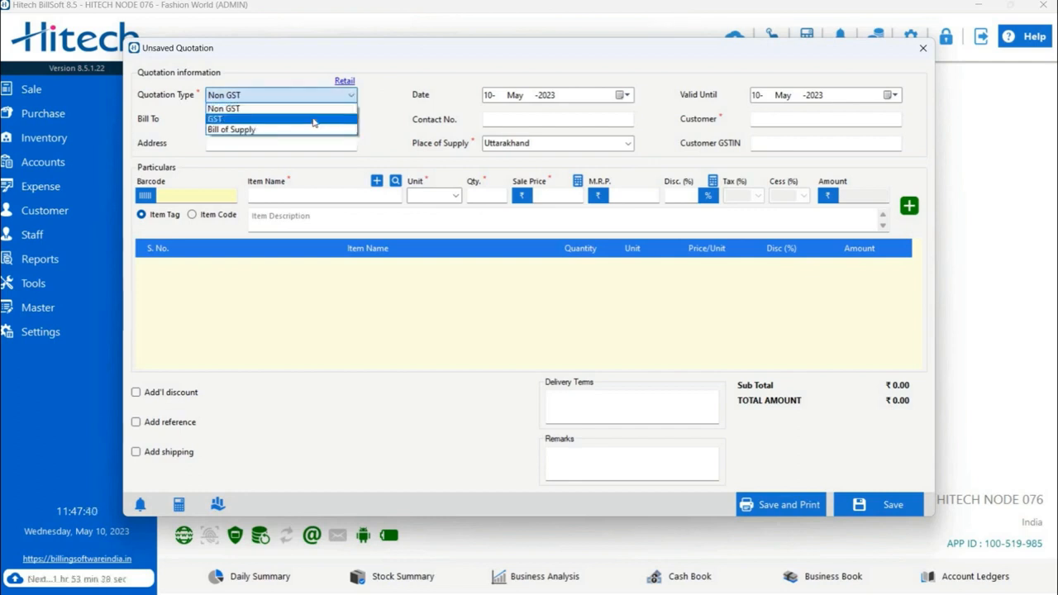
{"action": "left_click", "coordinate": [314, 122]}
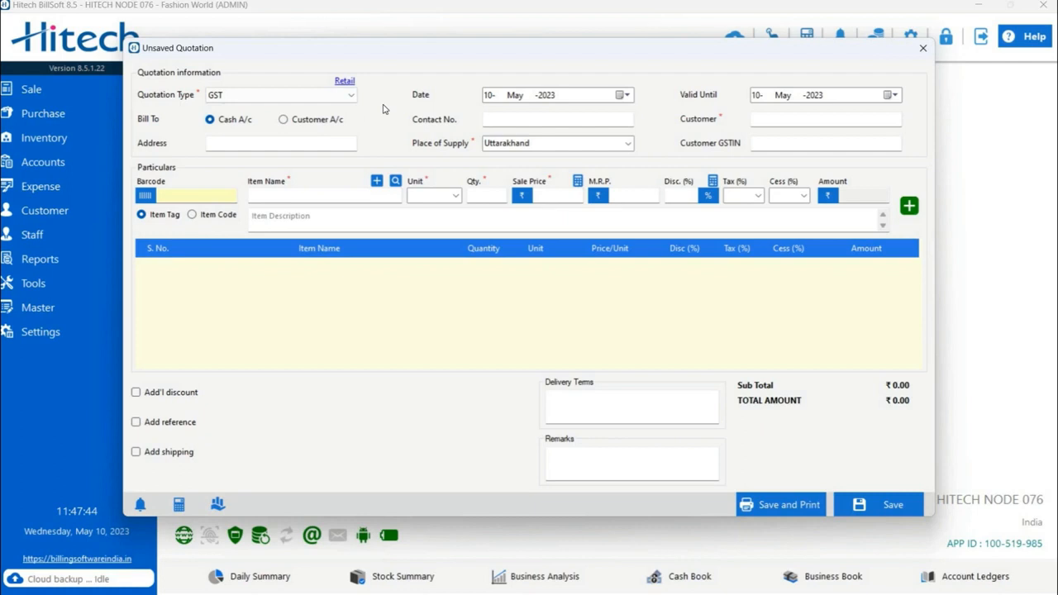
- View the calendars for the quotation date and the valid-until date without changing either date
{"action": "left_click", "coordinate": [624, 96]}
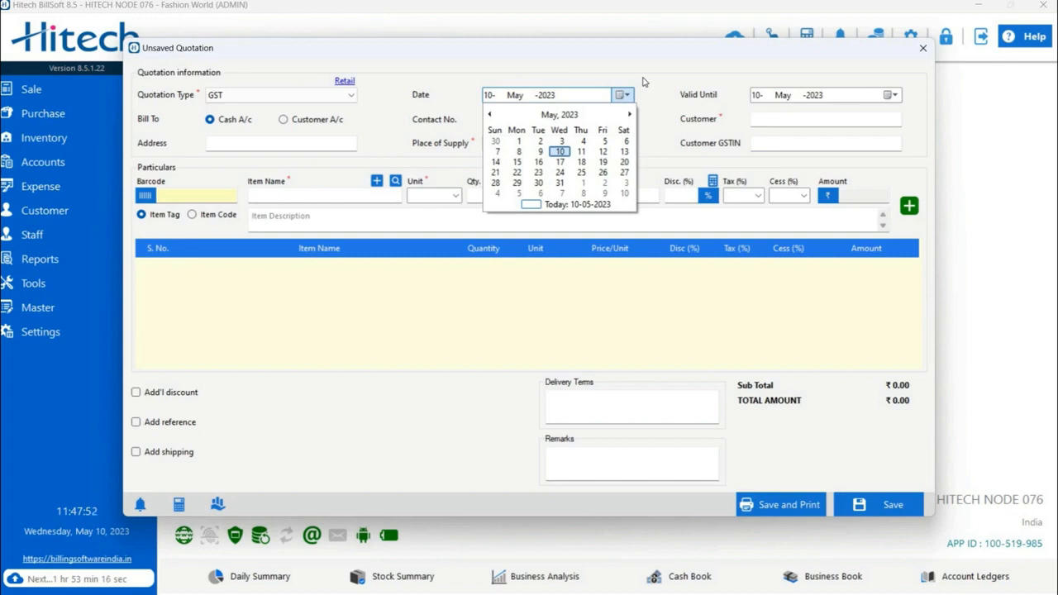
{"action": "left_click", "coordinate": [644, 82]}
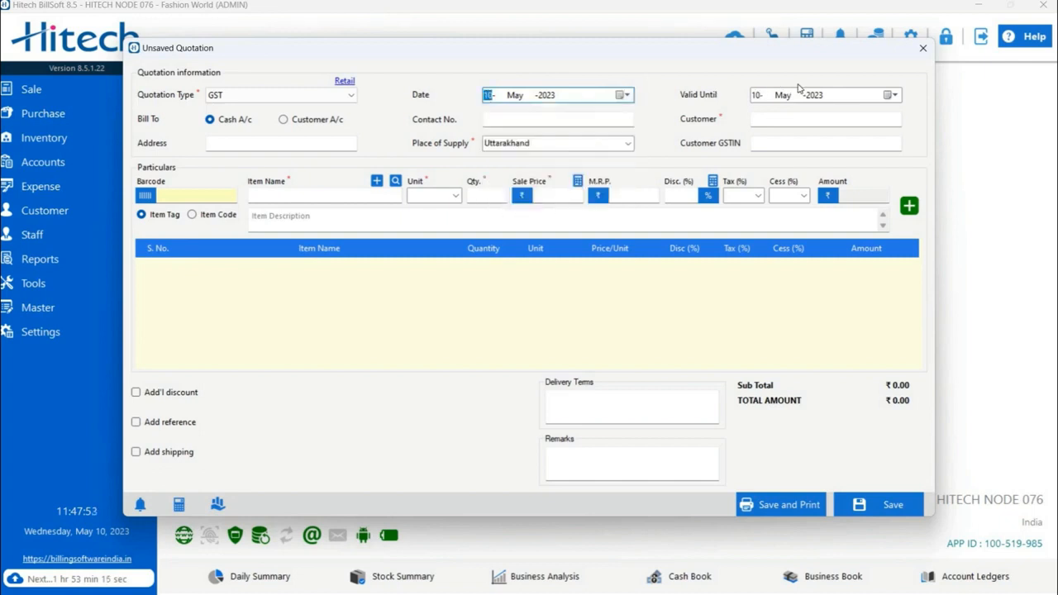
{"action": "left_click", "coordinate": [892, 96]}
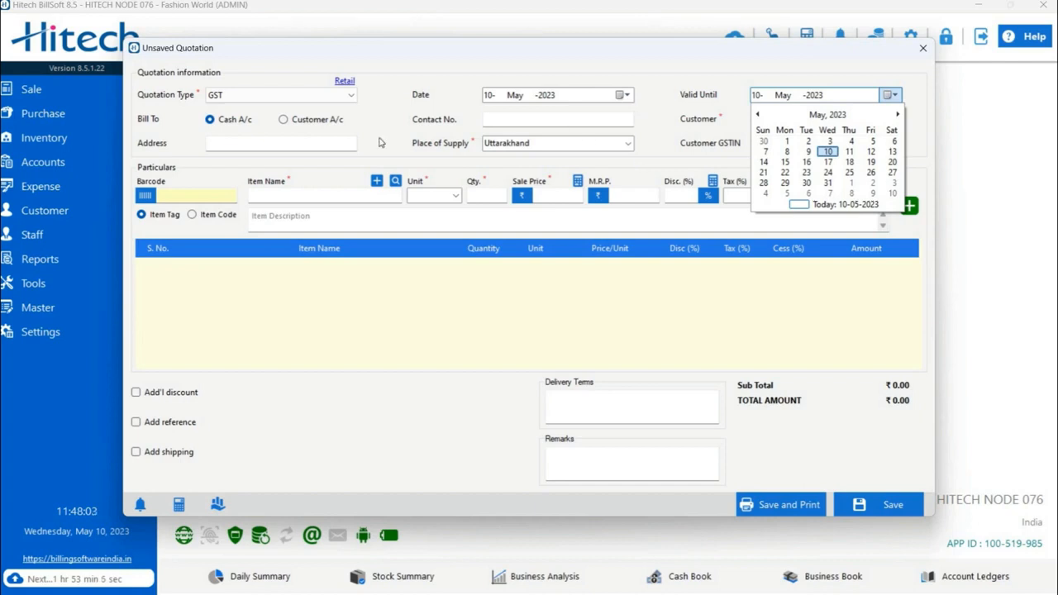
{"action": "left_click", "coordinate": [196, 129]}
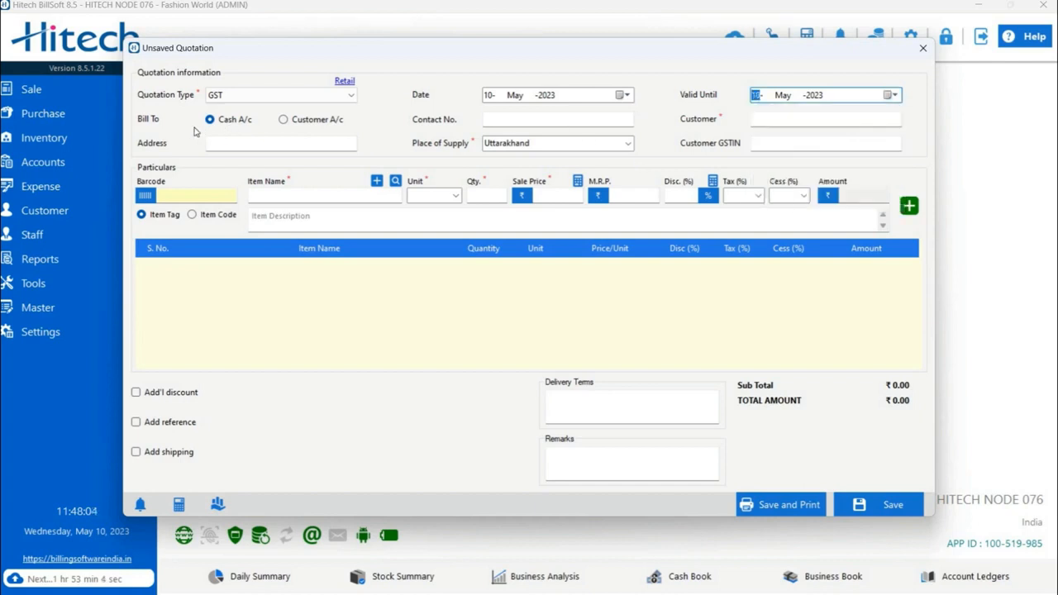
- Bill the quotation to a customer account and select Shree Om Traders as the customer
{"action": "left_click", "coordinate": [329, 120]}
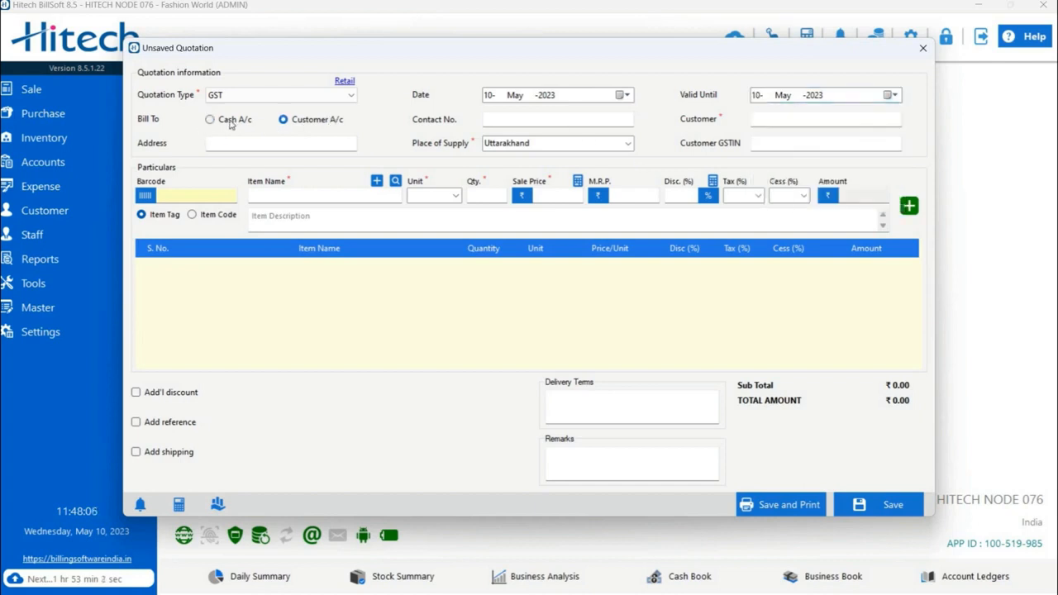
{"action": "left_click", "coordinate": [232, 124]}
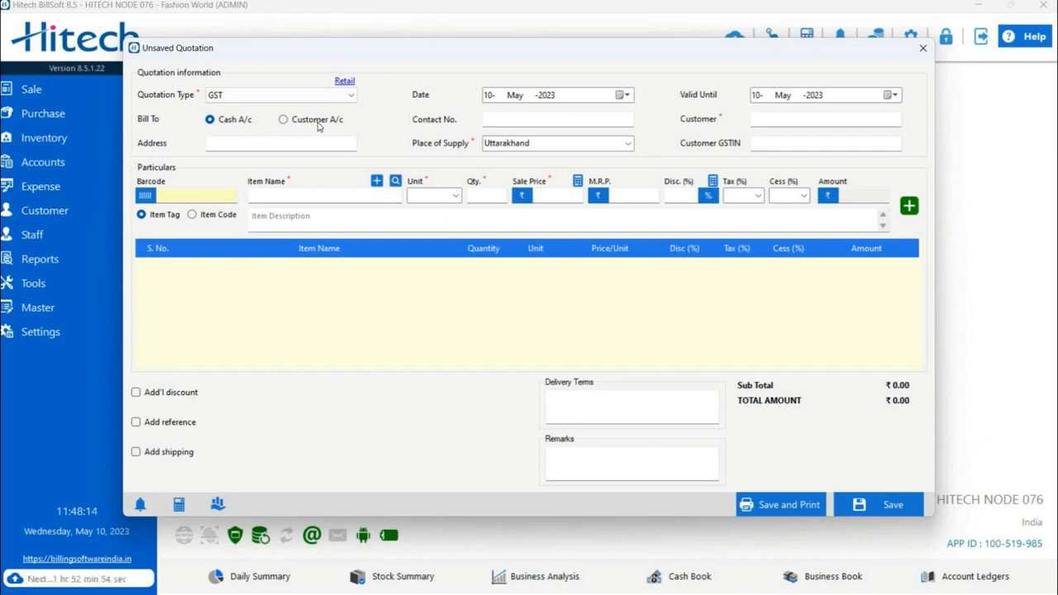
{"action": "left_click", "coordinate": [284, 120]}
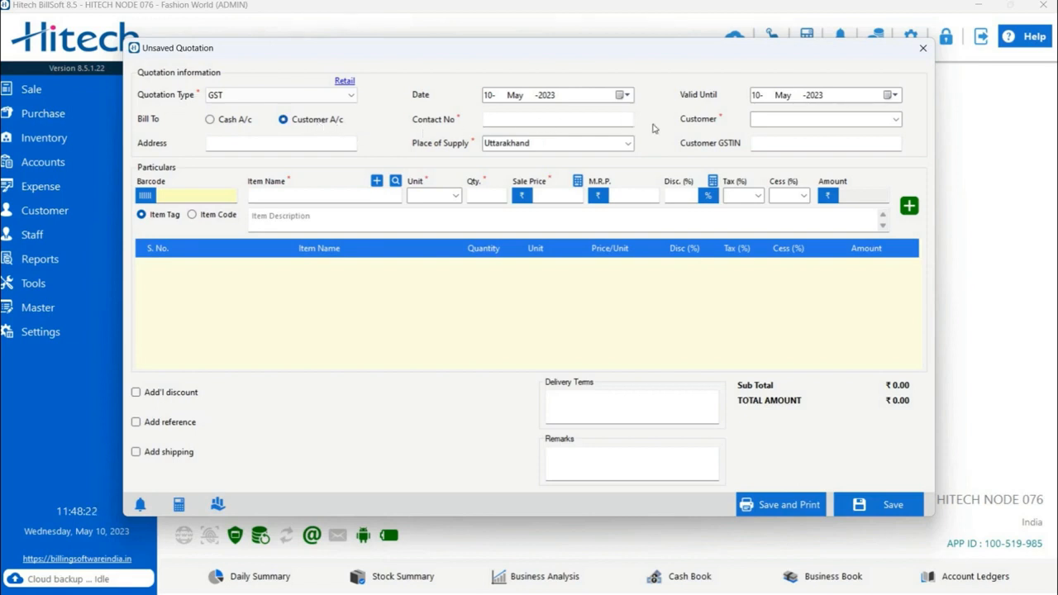
{"action": "left_click", "coordinate": [811, 119]}
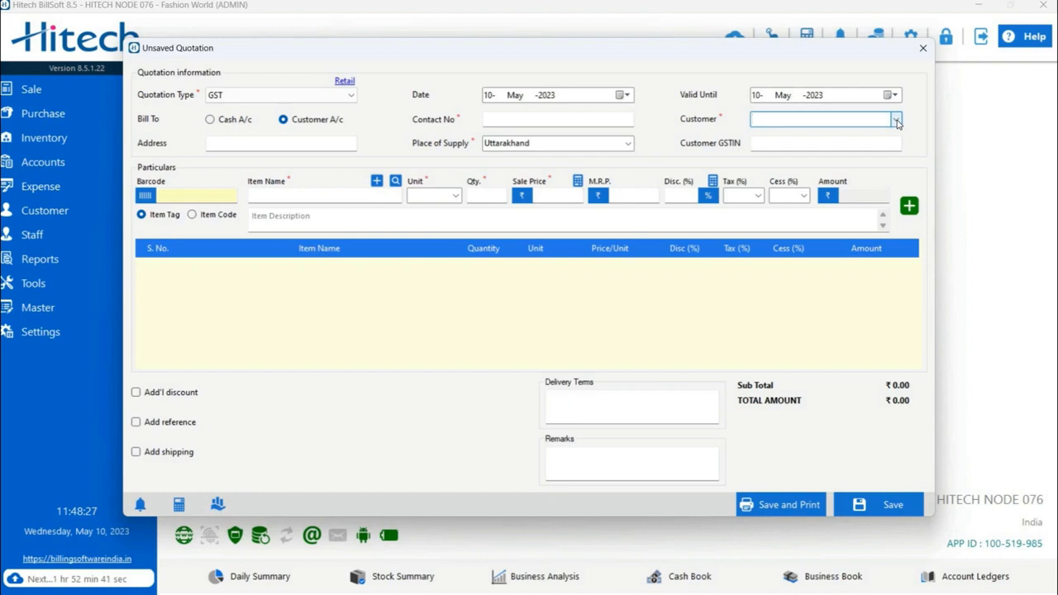
{"action": "left_click", "coordinate": [897, 120]}
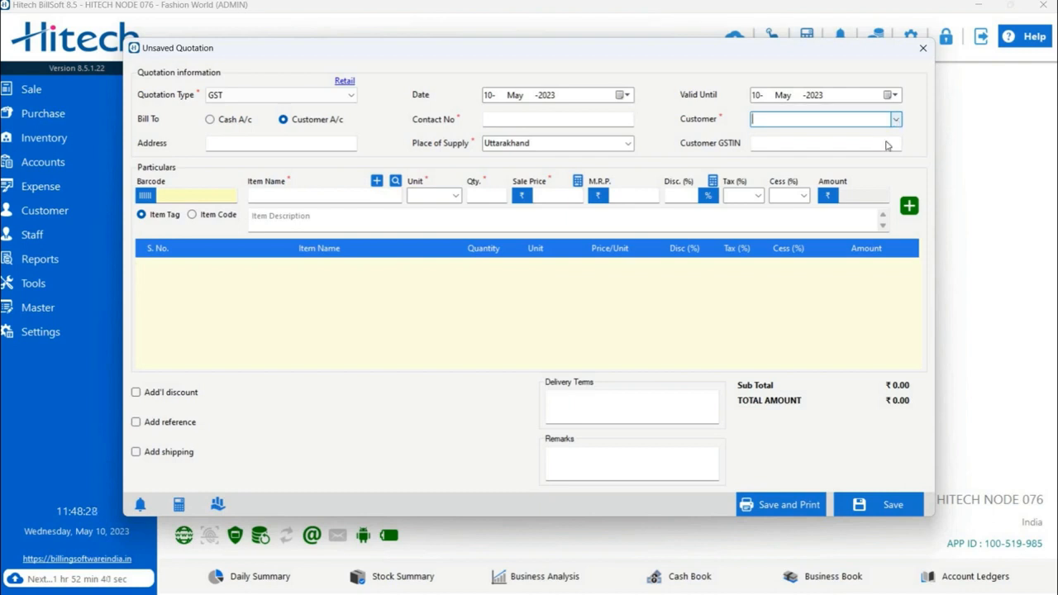
{"action": "left_click", "coordinate": [818, 118]}
{"action": "type", "text": "sh"}
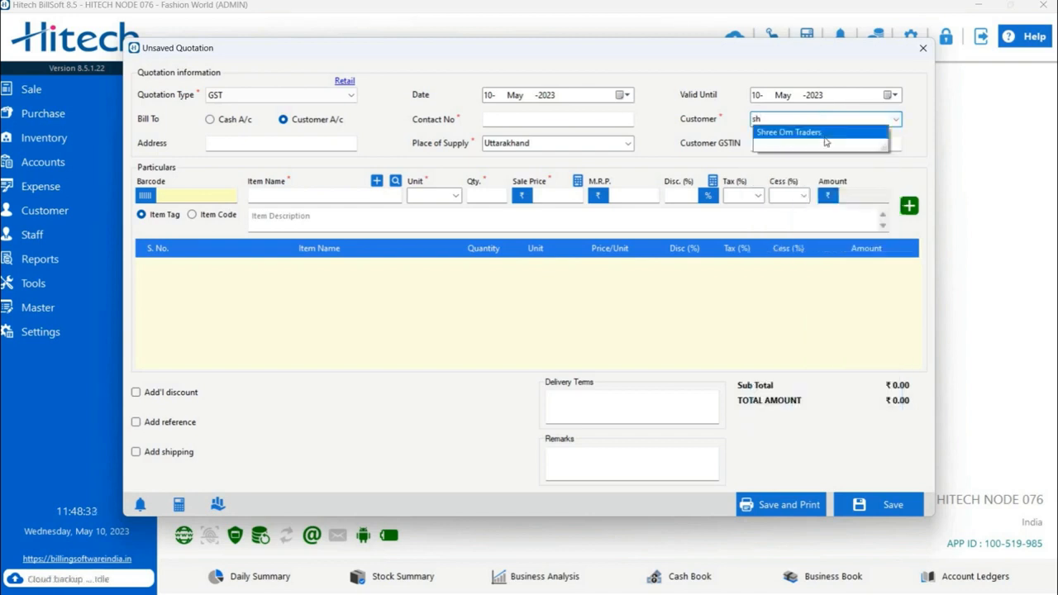
{"action": "key", "text": "Return"}
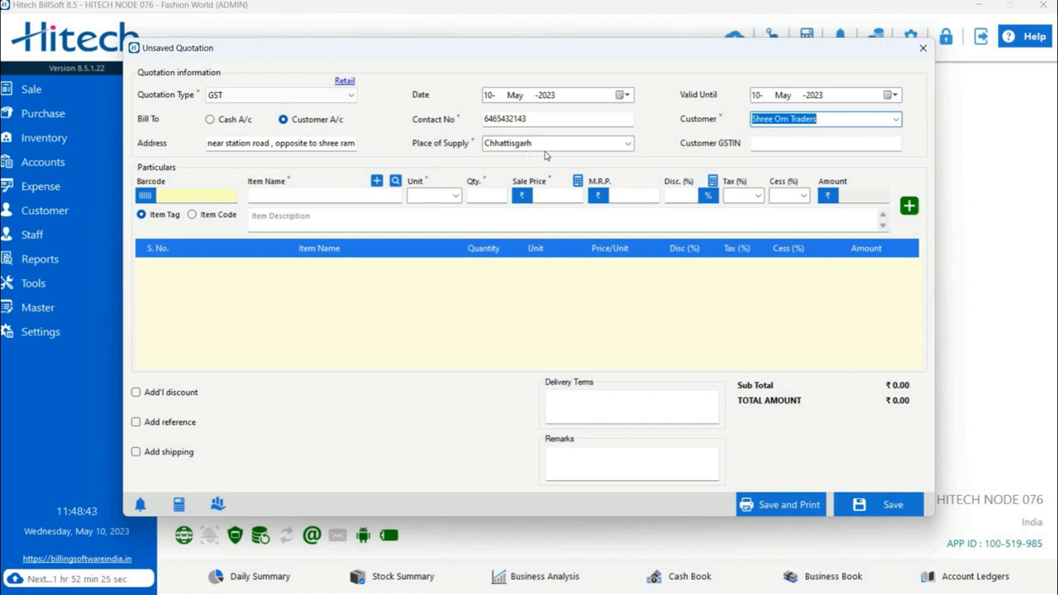
- Look through the states available for the place of supply, then go to the customer GSTIN field
{"action": "left_click", "coordinate": [629, 146]}
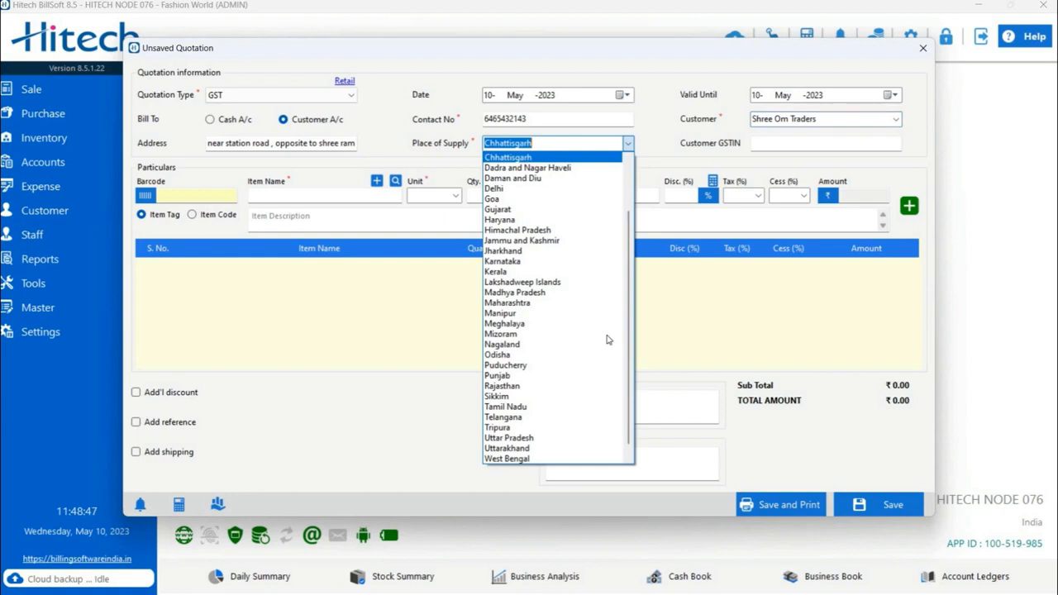
{"action": "left_click", "coordinate": [670, 164]}
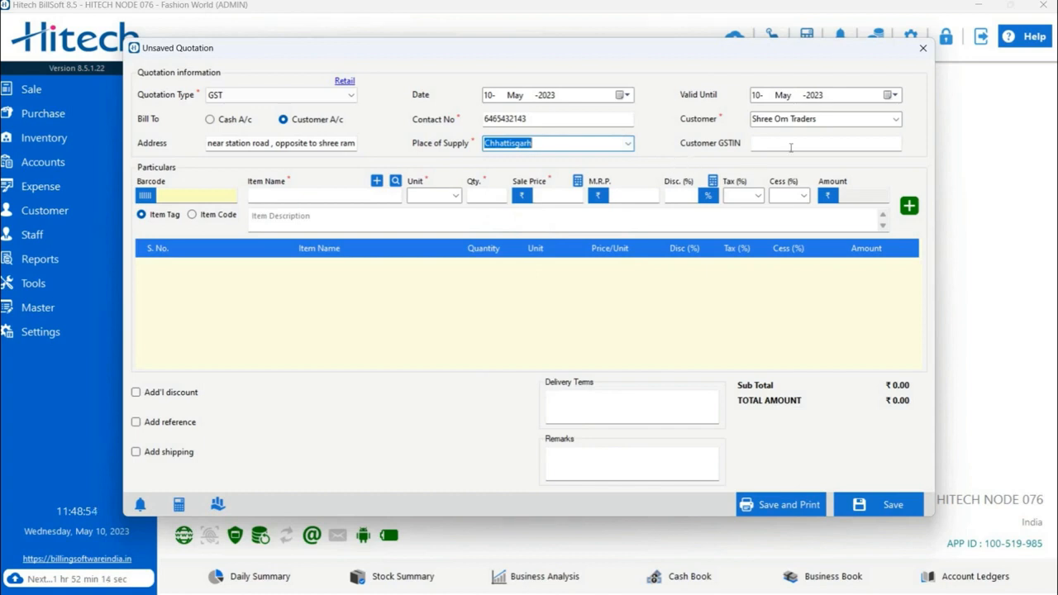
{"action": "key", "text": "Tab"}
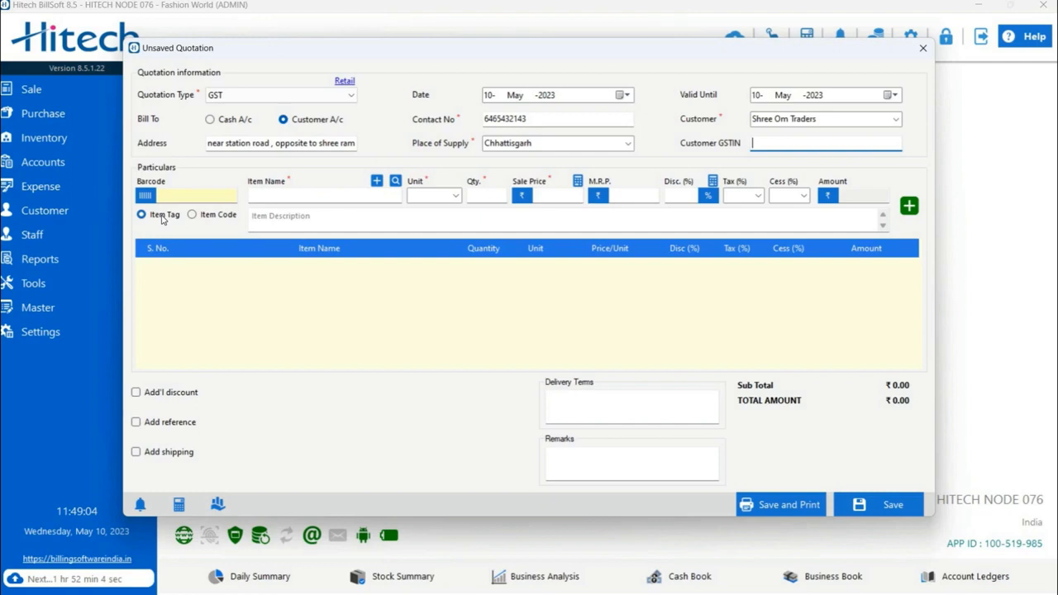
- Switch the item lookup to Item Code and choose ADIDAS SHOES as the quotation item
{"action": "left_click", "coordinate": [219, 218]}
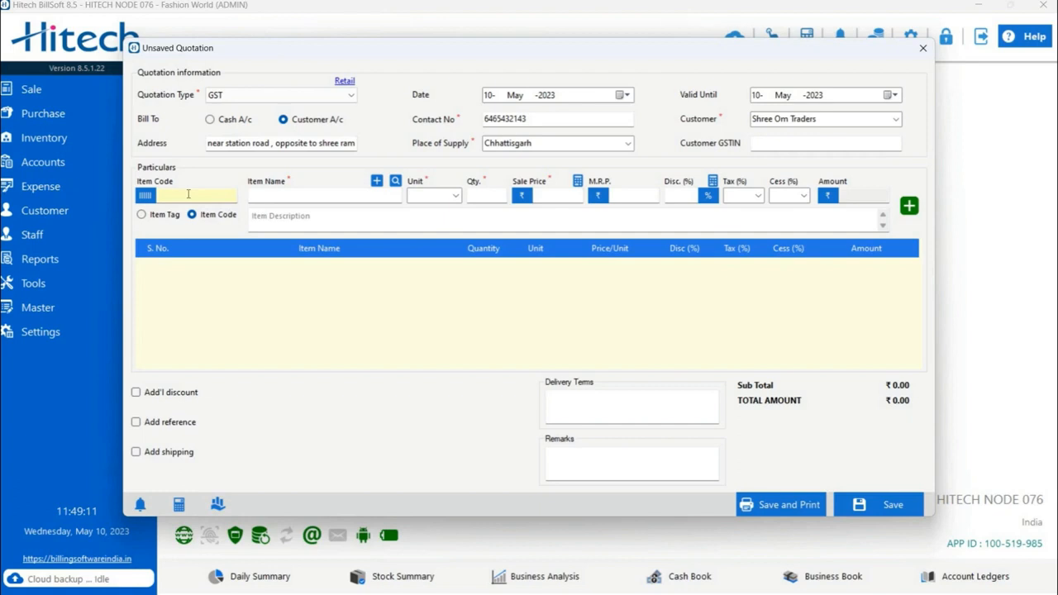
{"action": "left_click", "coordinate": [306, 200]}
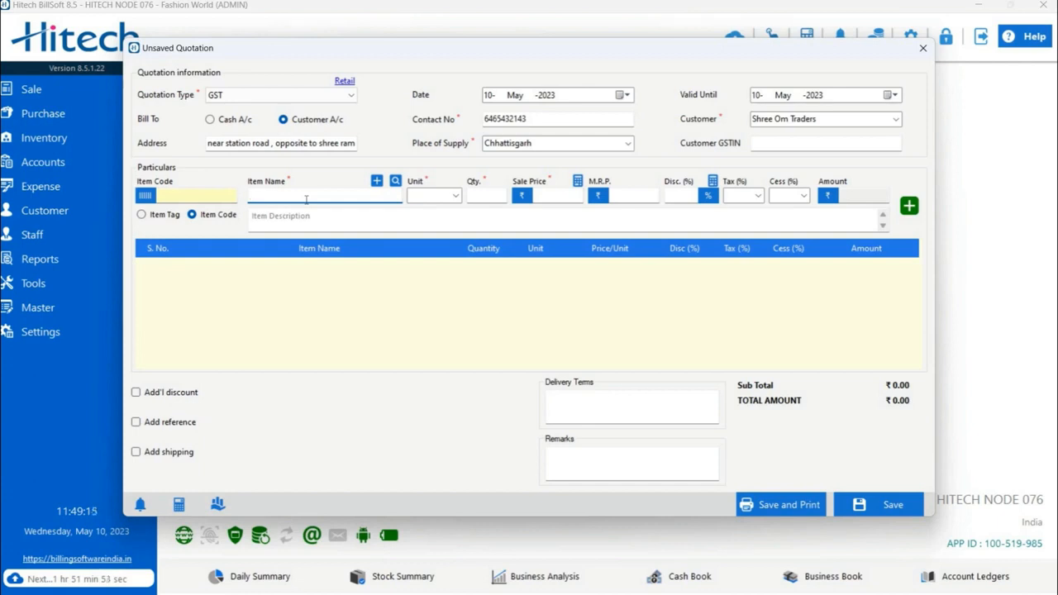
{"action": "type", "text": "ad"}
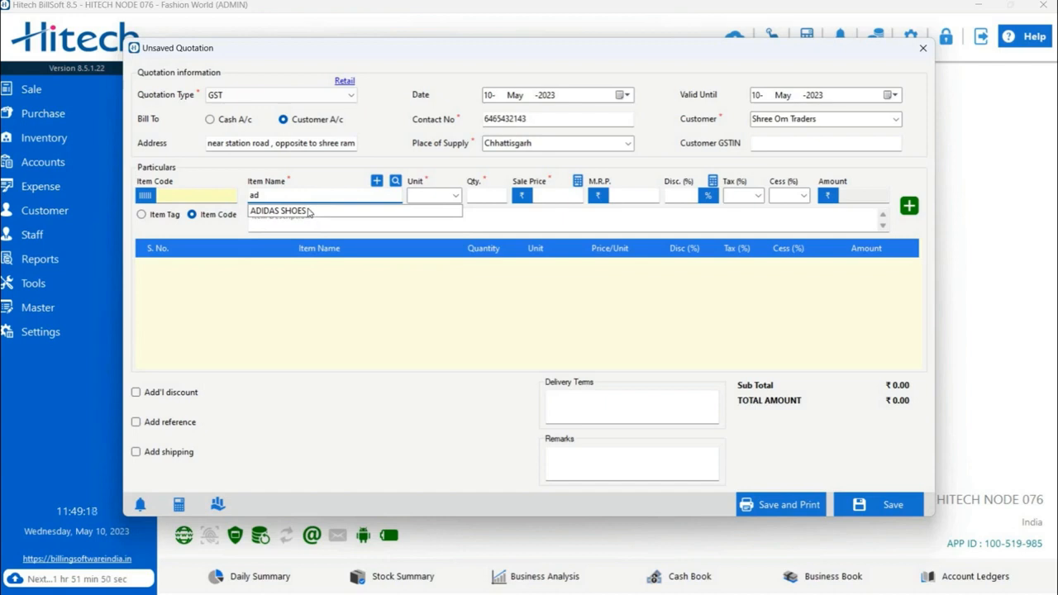
{"action": "left_click", "coordinate": [308, 213]}
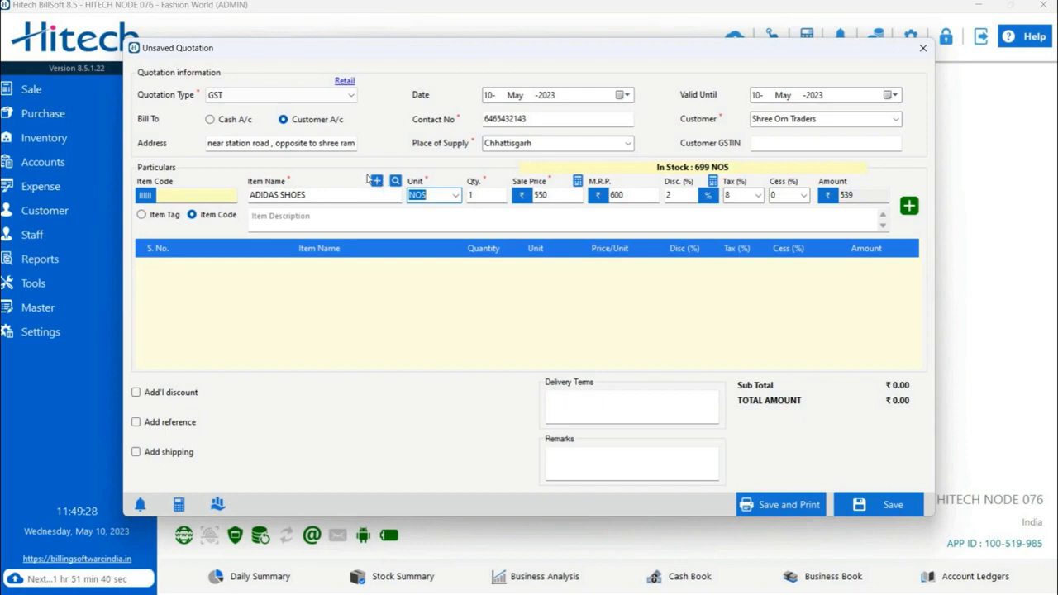
- View the Add New Product form and the Item Search window, closing each without entering anything
{"action": "left_click", "coordinate": [377, 181]}
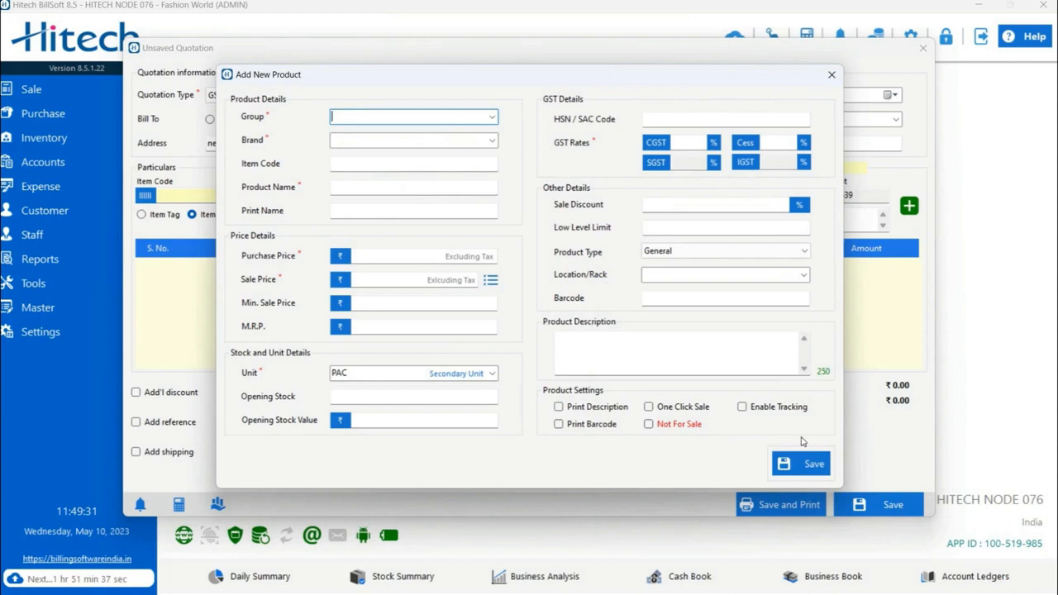
{"action": "left_click", "coordinate": [830, 76]}
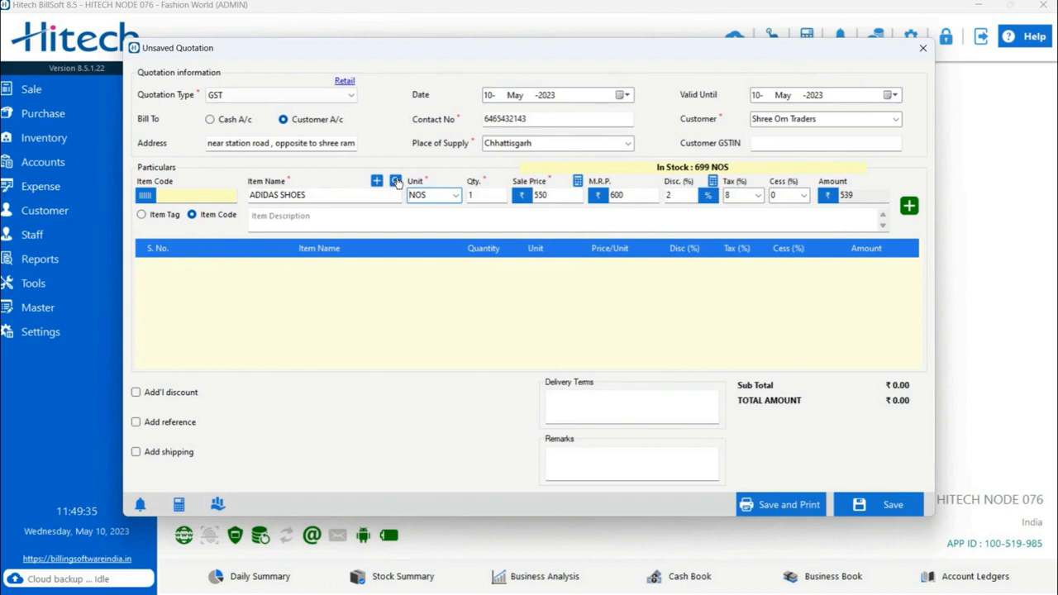
{"action": "left_click", "coordinate": [397, 181]}
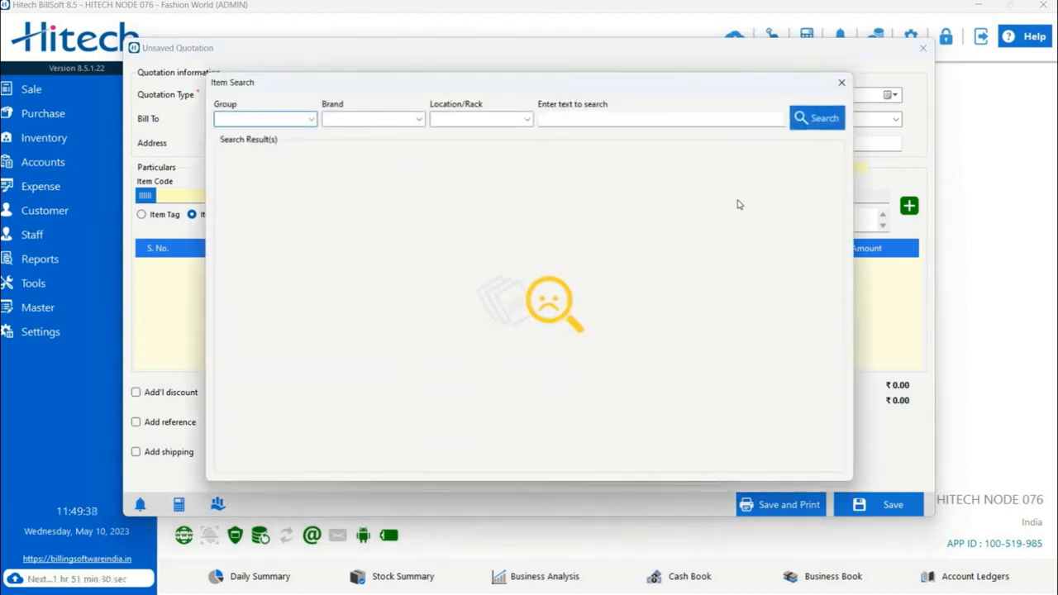
{"action": "left_click", "coordinate": [848, 88]}
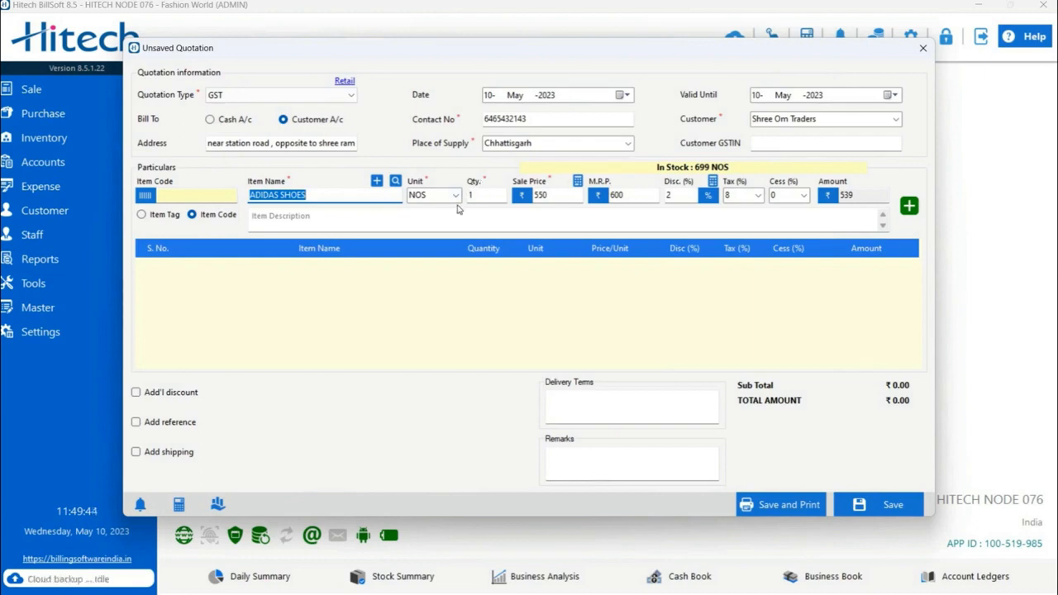
- Keep the unit NOS for the ADIDAS SHOES item and set its quantity to 12
{"action": "left_click", "coordinate": [455, 196]}
{"action": "left_click", "coordinate": [456, 196]}
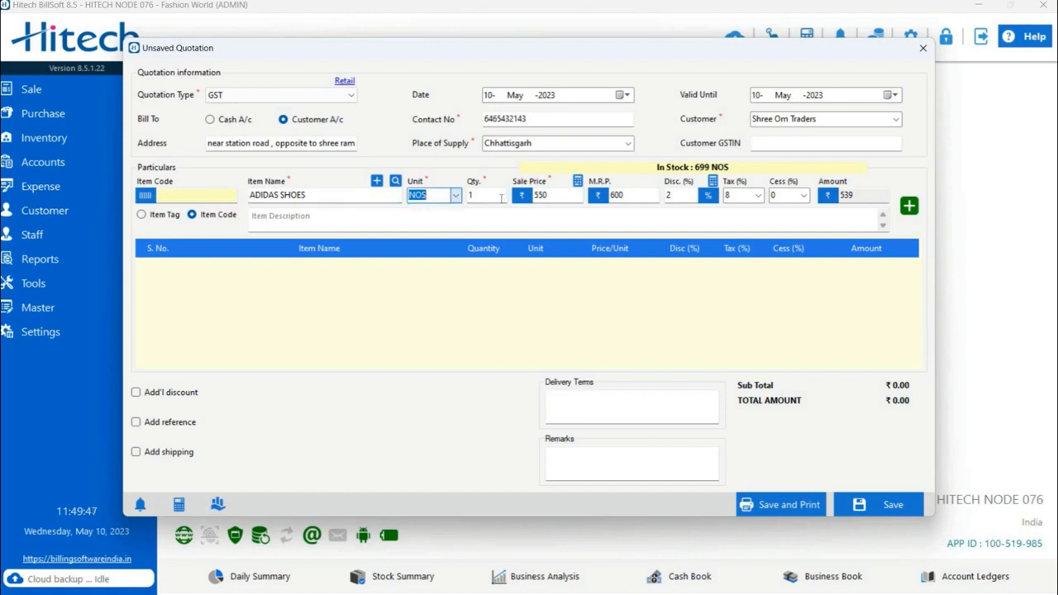
{"action": "left_click", "coordinate": [501, 199]}
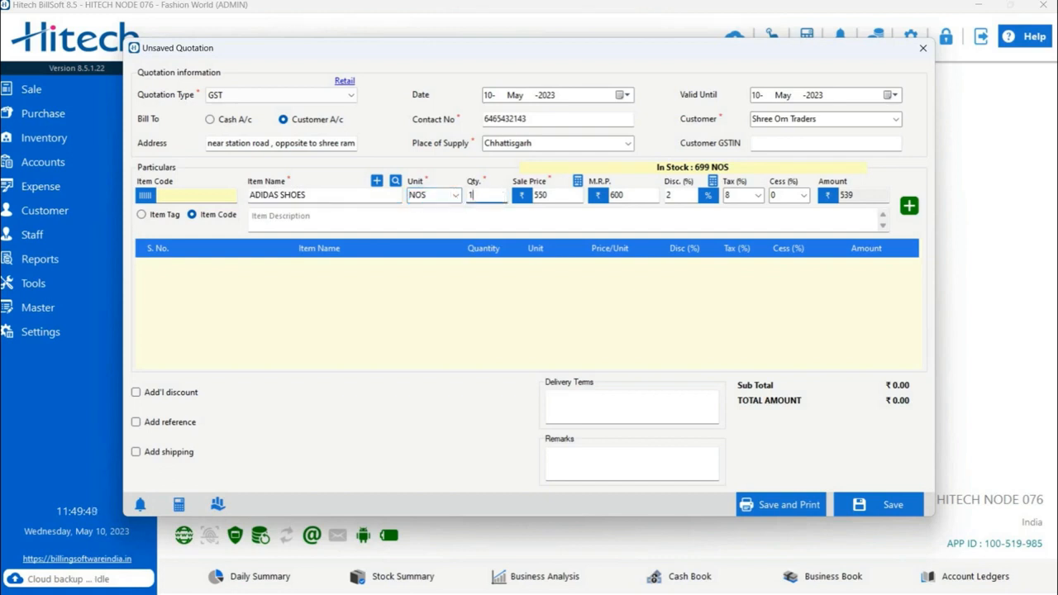
{"action": "type", "text": "2"}
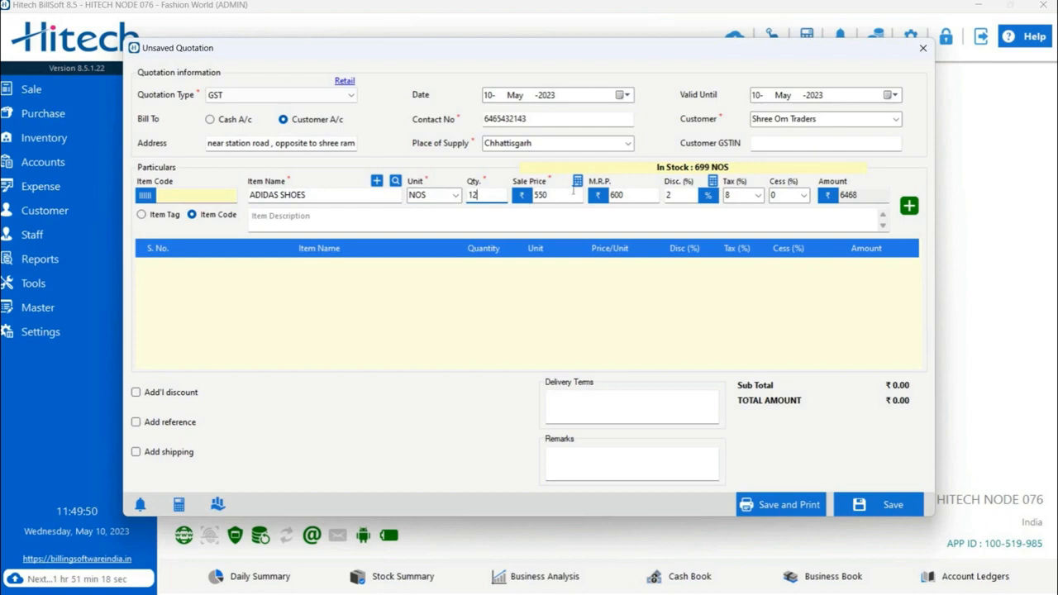
- View the item's sale price and discount amount calculators, closing both without entering an amount
{"action": "left_click", "coordinate": [572, 197]}
{"action": "left_click", "coordinate": [578, 182]}
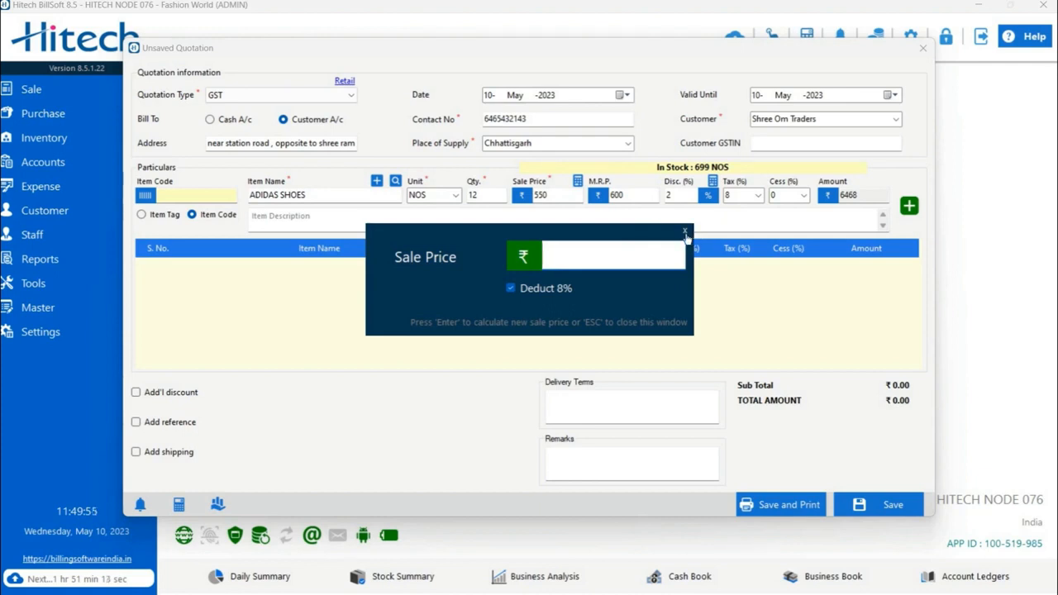
{"action": "key", "text": "Escape"}
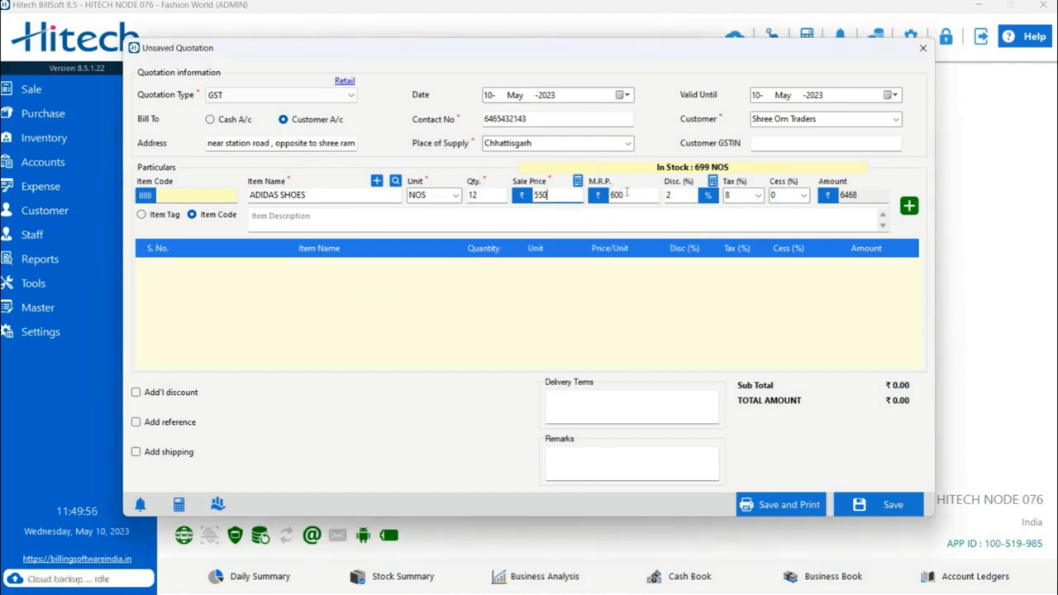
{"action": "left_click", "coordinate": [626, 193]}
{"action": "left_click", "coordinate": [691, 195]}
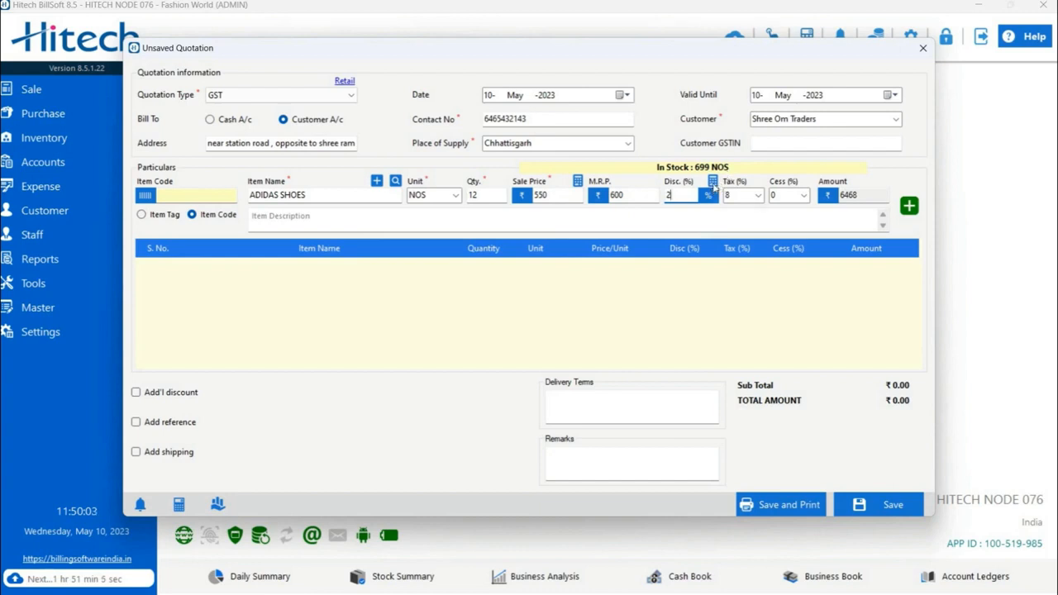
{"action": "left_click", "coordinate": [713, 182]}
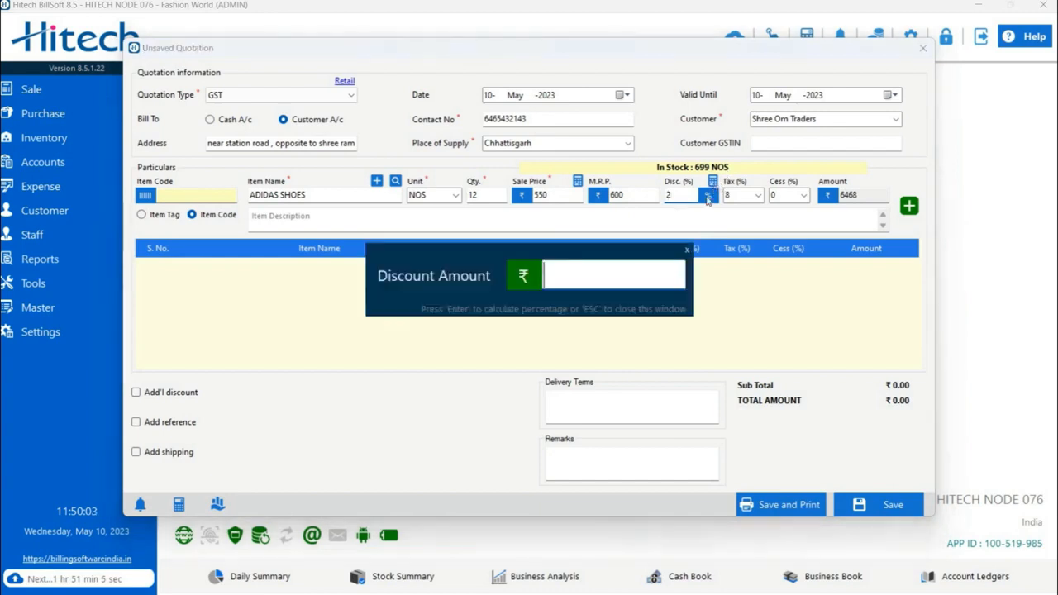
{"action": "left_click", "coordinate": [685, 251]}
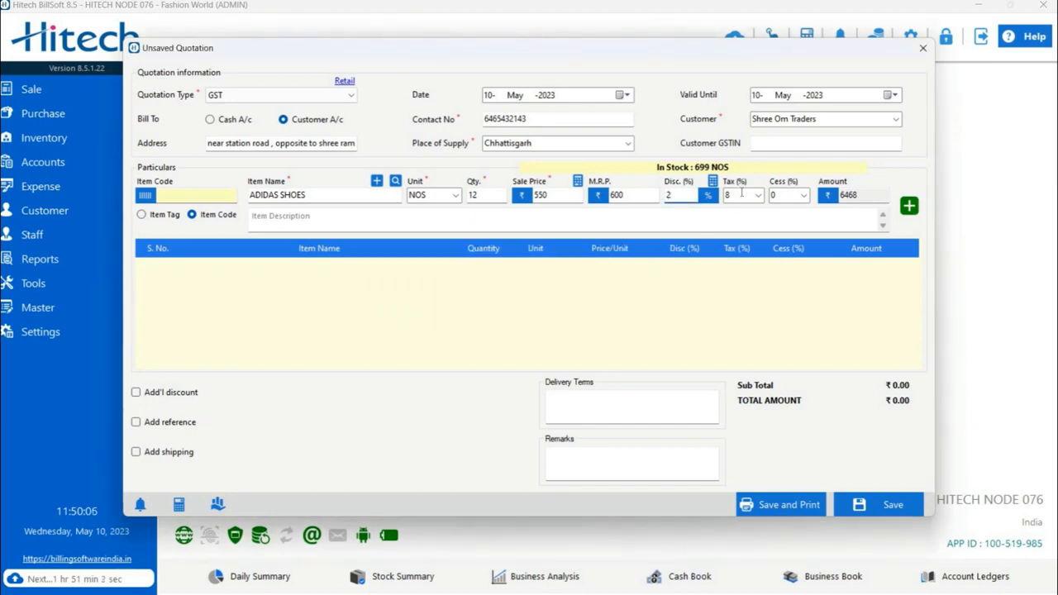
- Keep the ADIDAS SHOES tax at 8% and cess at 0, leave the description blank, and add the item to the quotation
{"action": "key", "text": "Tab"}
{"action": "key", "text": "Tab"}
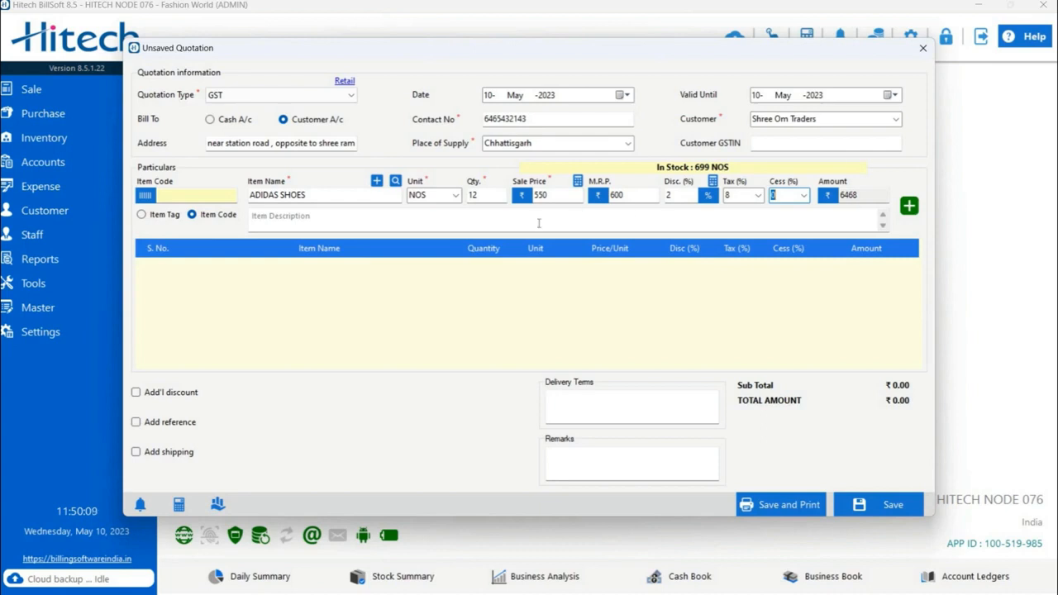
{"action": "left_click", "coordinate": [466, 217]}
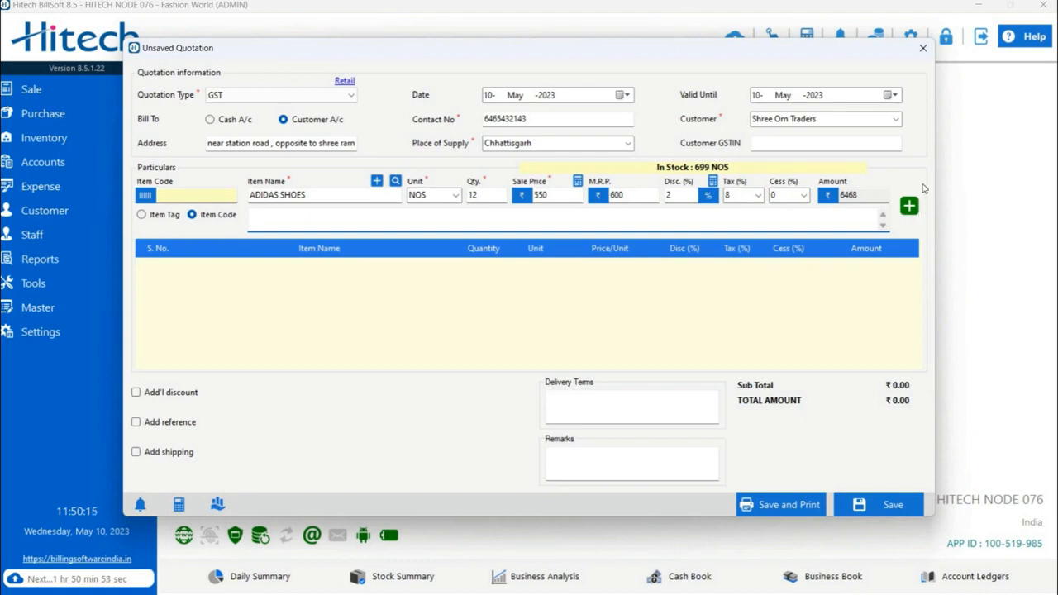
{"action": "left_click", "coordinate": [908, 214]}
{"action": "left_click", "coordinate": [908, 208]}
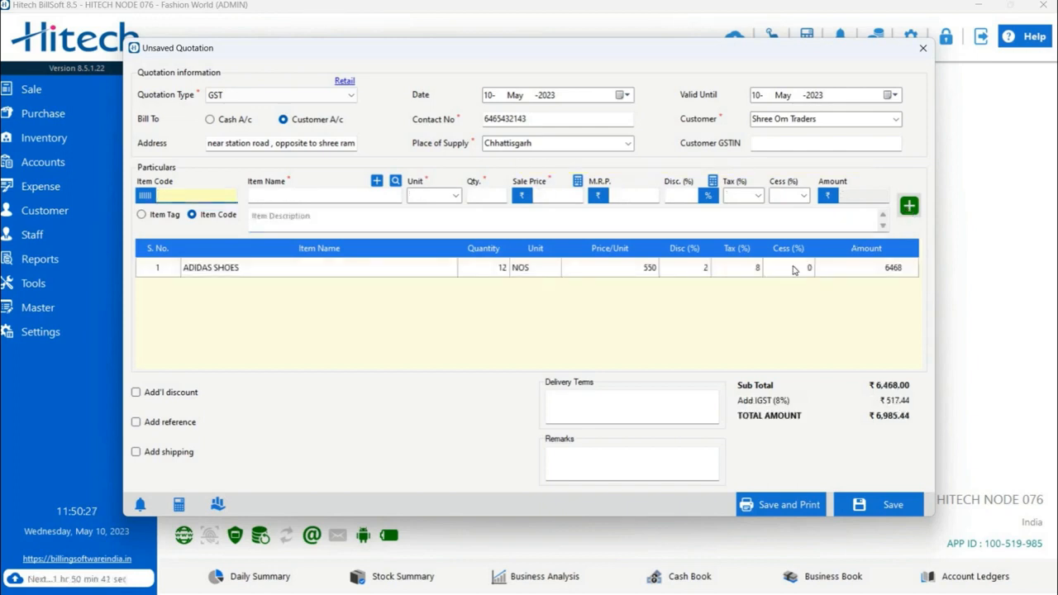
- Check the actions available for the ADIDAS SHOES line in the quotation without changing it
{"action": "right_click", "coordinate": [554, 266]}
{"action": "left_click", "coordinate": [579, 278]}
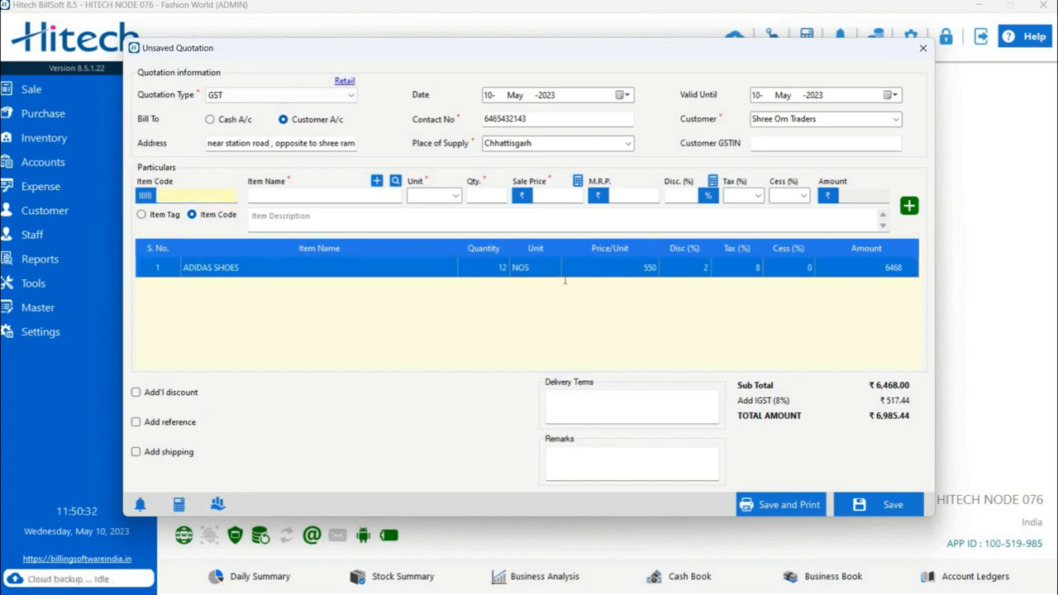
{"action": "left_click", "coordinate": [845, 336]}
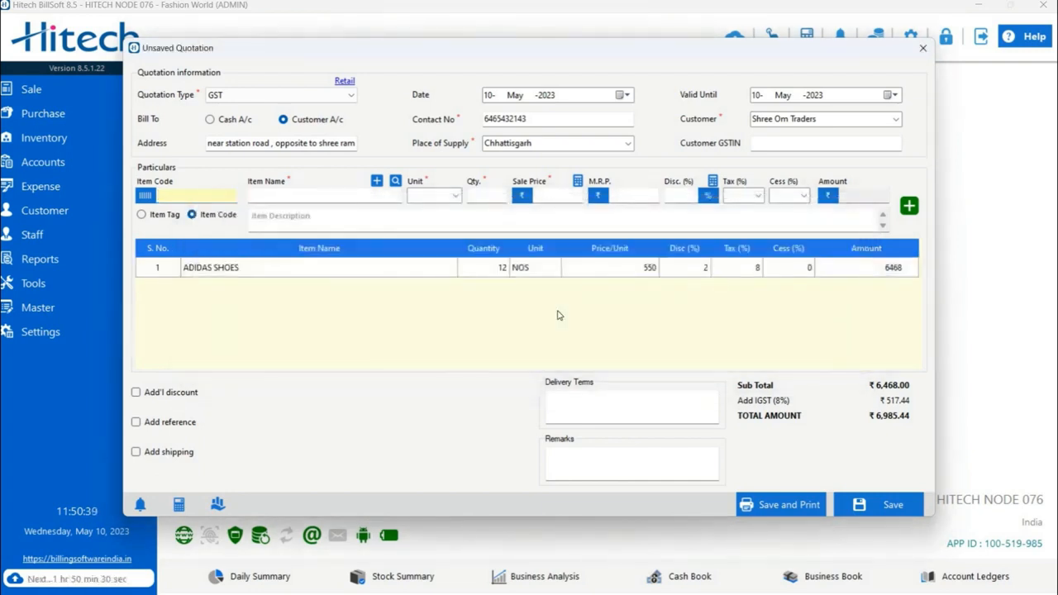
- View the additional discount, reference type and shipping fields of the quotation, leaving all three options disabled
{"action": "left_click", "coordinate": [164, 393]}
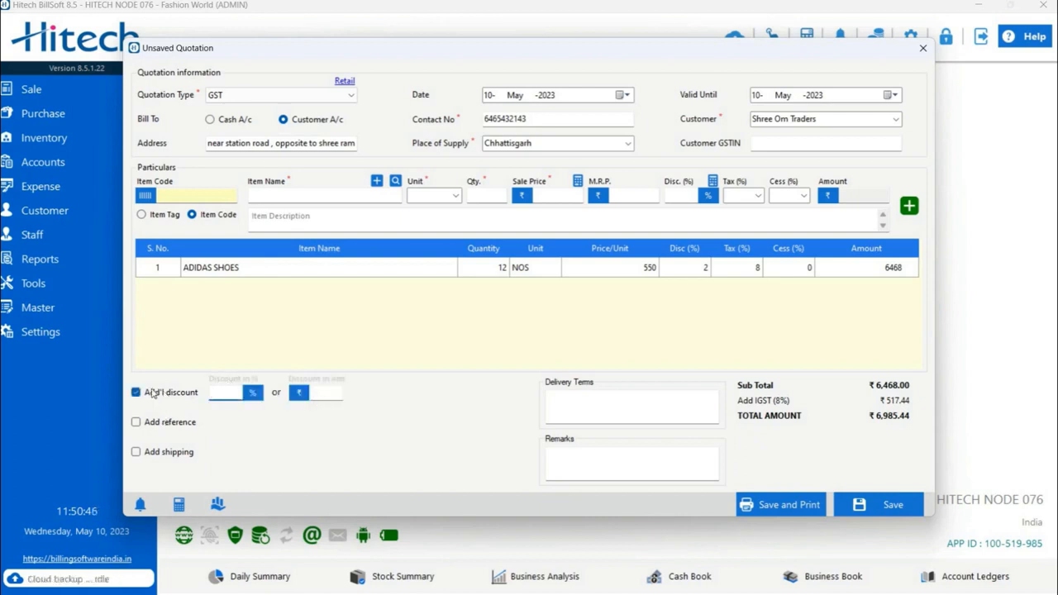
{"action": "left_click", "coordinate": [151, 393]}
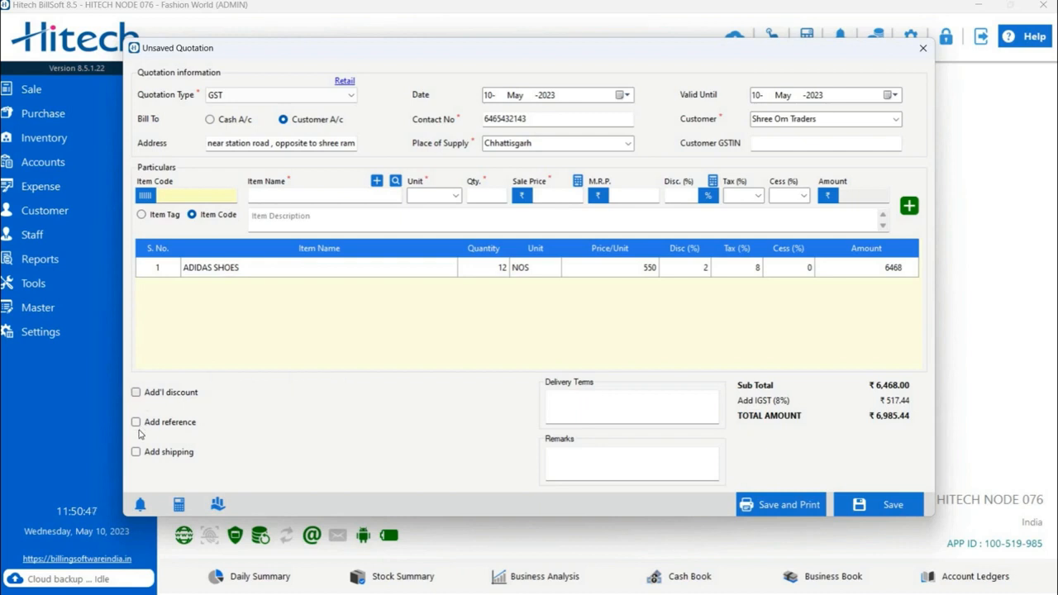
{"action": "left_click", "coordinate": [137, 423]}
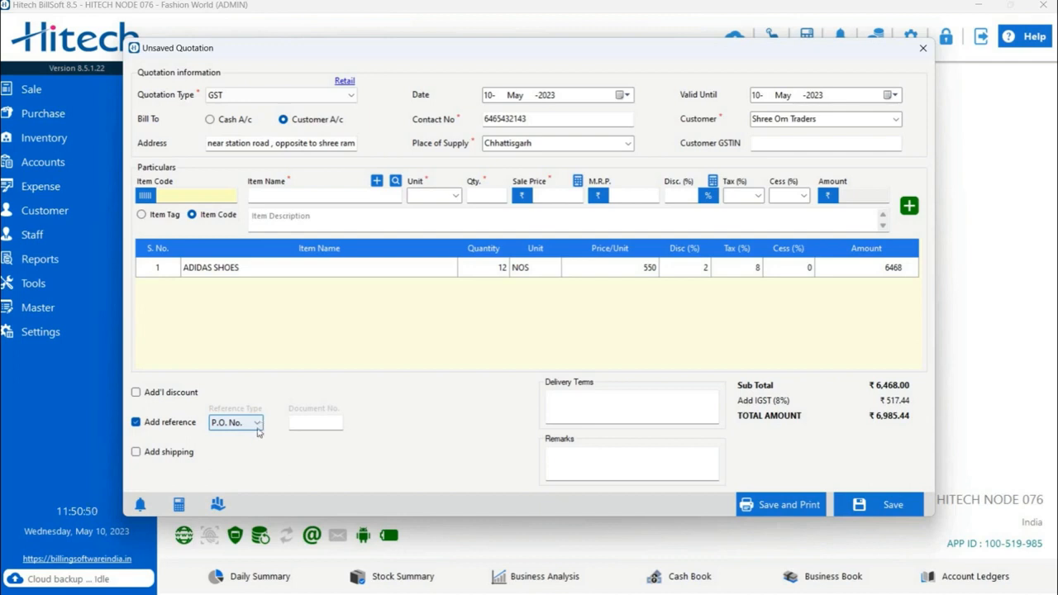
{"action": "left_click", "coordinate": [258, 423]}
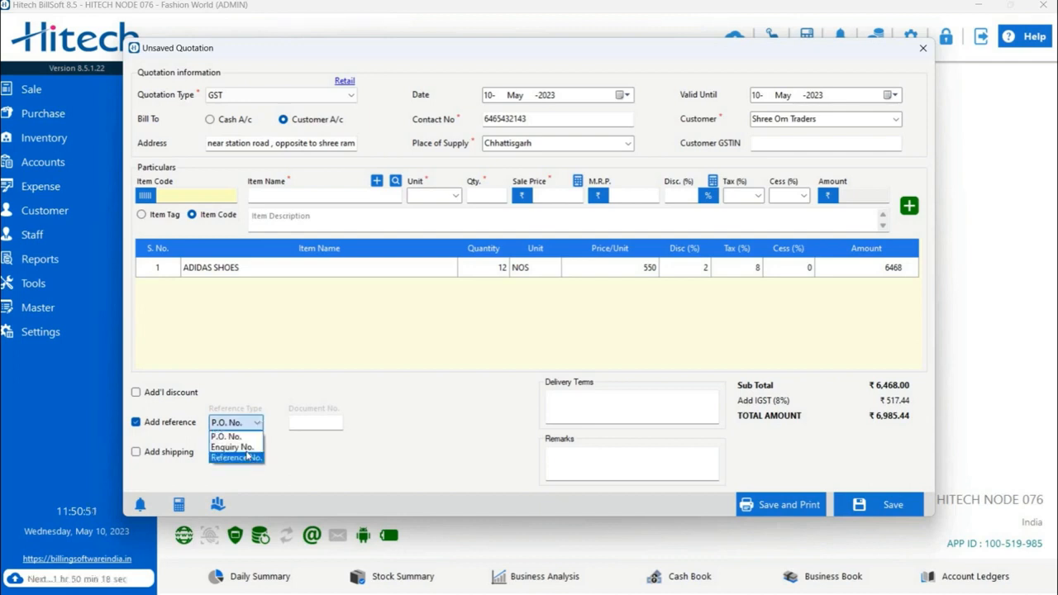
{"action": "left_click", "coordinate": [155, 428]}
{"action": "left_click", "coordinate": [153, 427]}
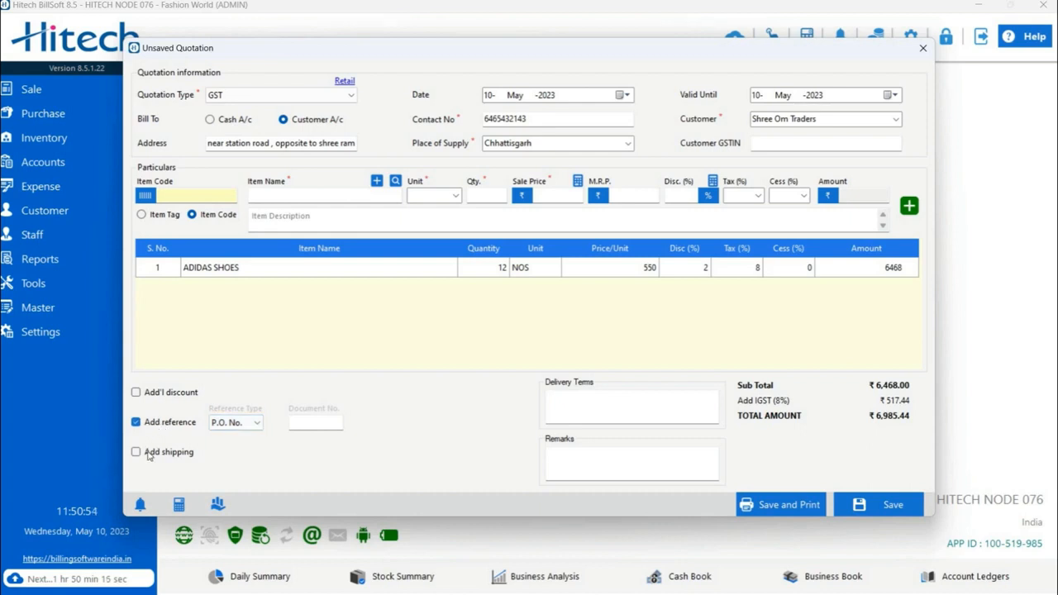
{"action": "left_click", "coordinate": [148, 459]}
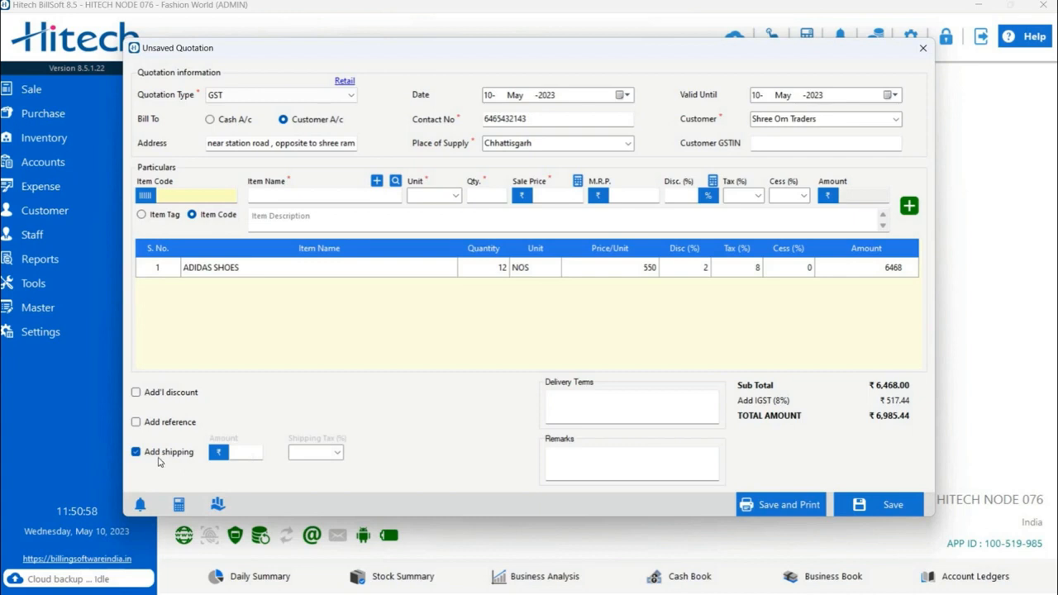
{"action": "left_click", "coordinate": [158, 461]}
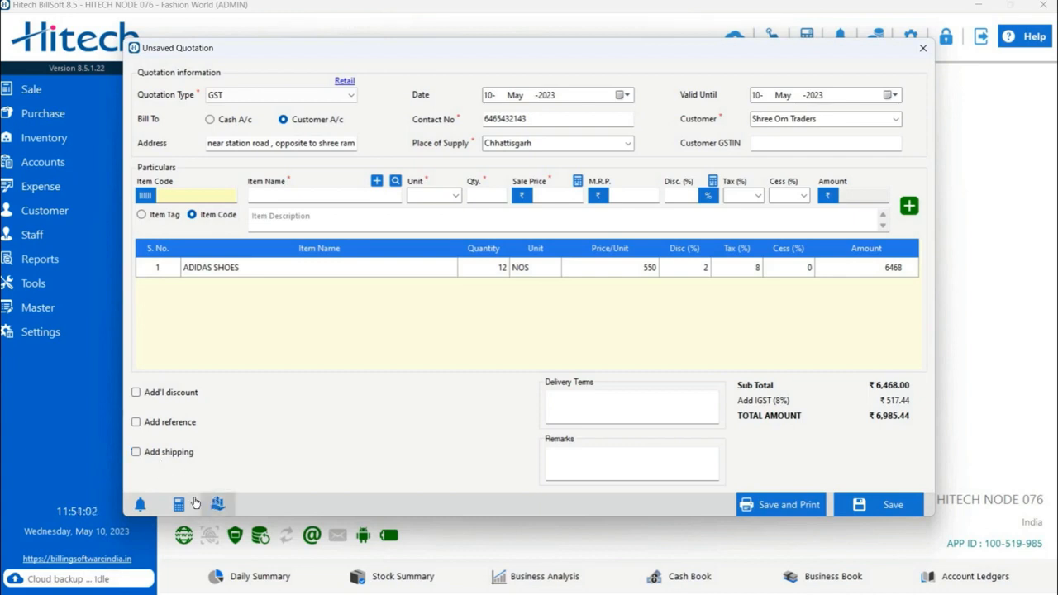
- View the GST Calculator and the quotation's Profit / Loss window, closing both without entering anything
{"action": "left_click", "coordinate": [134, 506]}
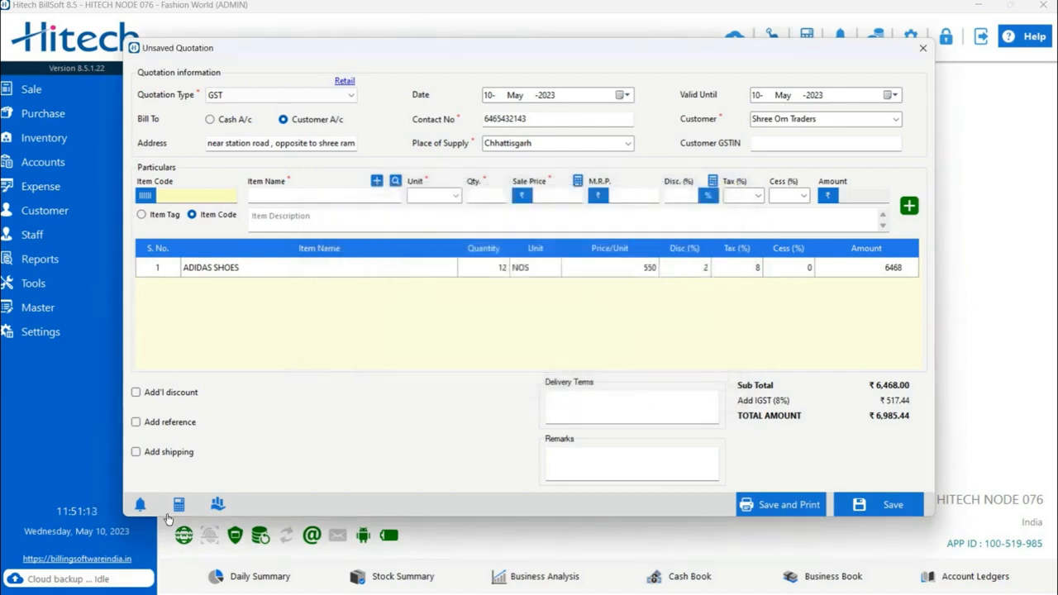
{"action": "left_click", "coordinate": [179, 511]}
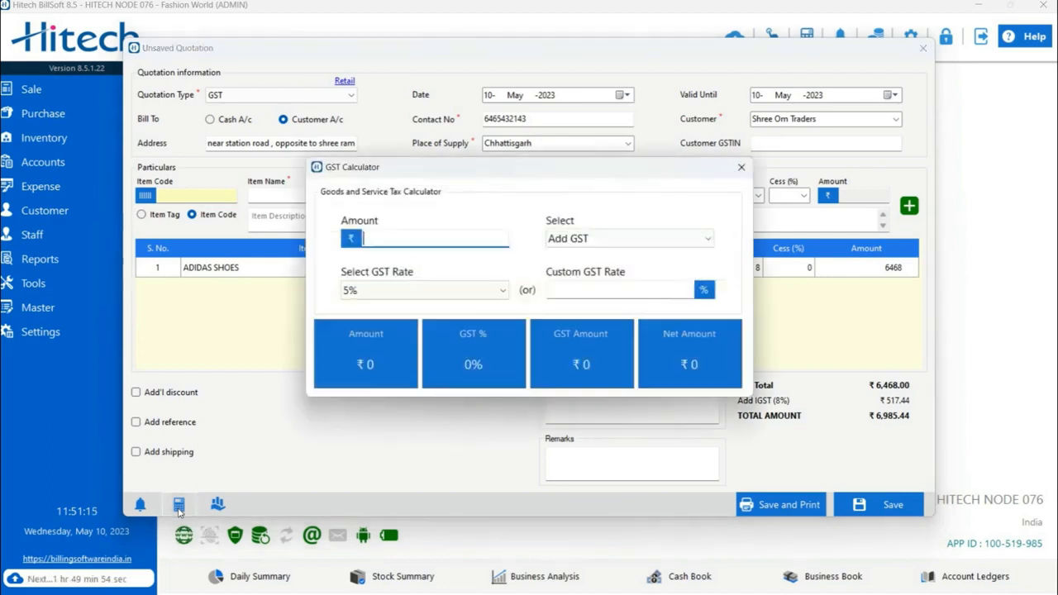
{"action": "left_click", "coordinate": [741, 167]}
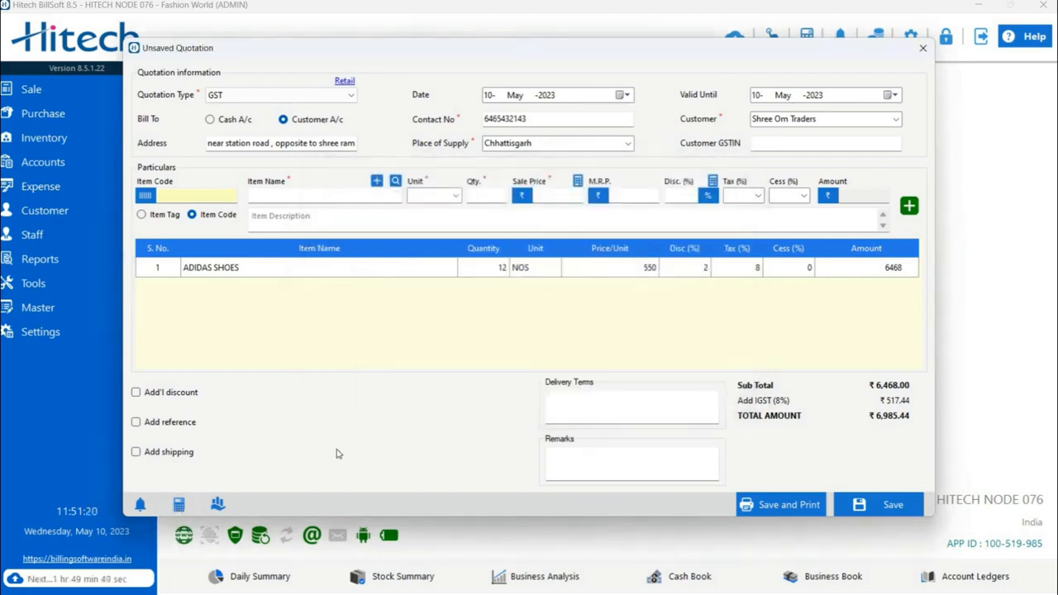
{"action": "left_click", "coordinate": [218, 505]}
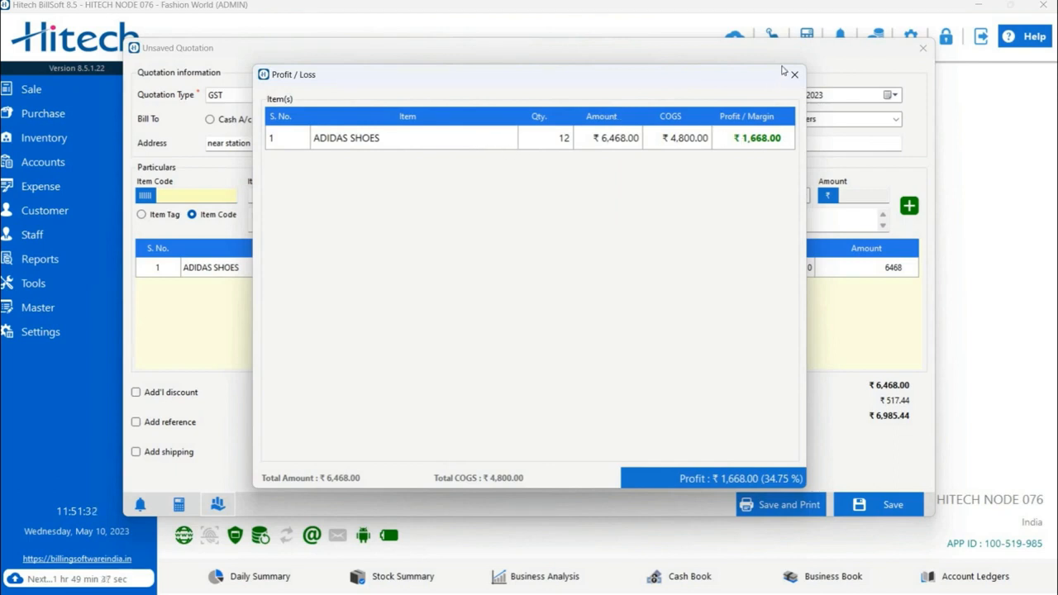
{"action": "left_click", "coordinate": [795, 76]}
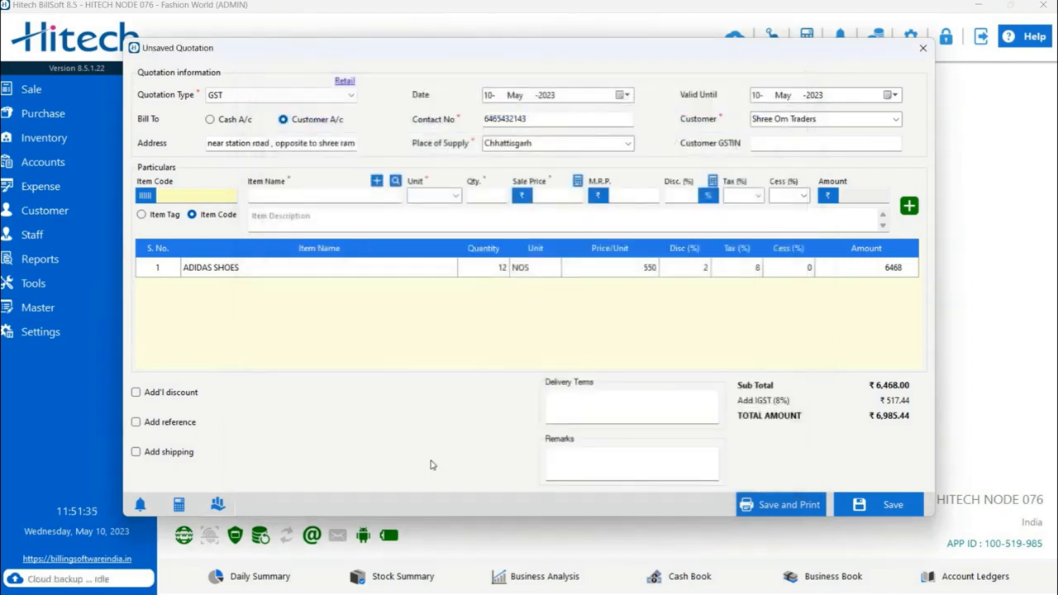
- Leave the delivery terms and remarks blank, and save the new quotation with its print preview
{"action": "left_click", "coordinate": [567, 413]}
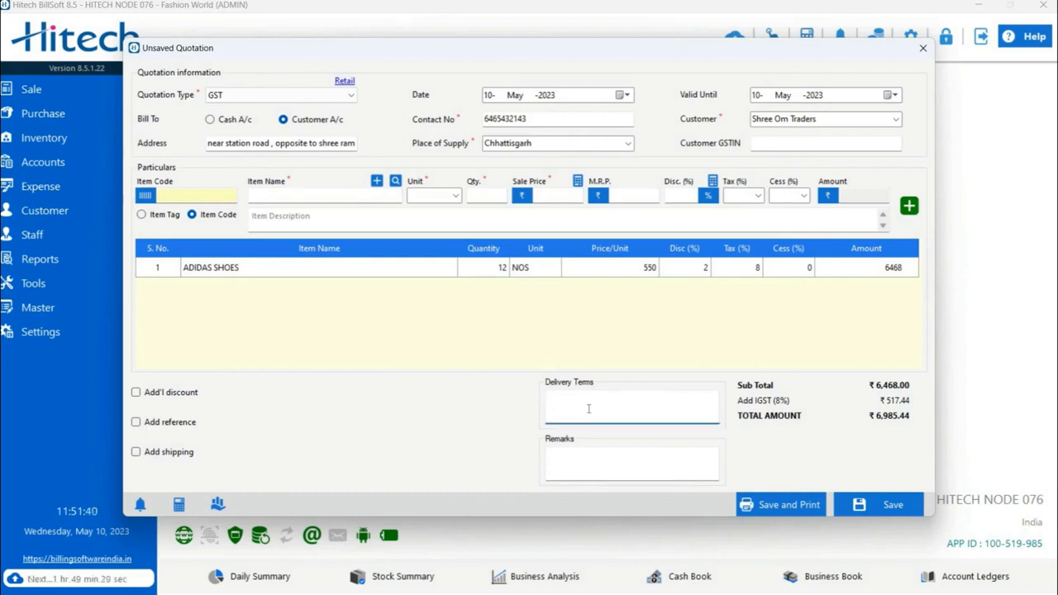
{"action": "left_click", "coordinate": [586, 452]}
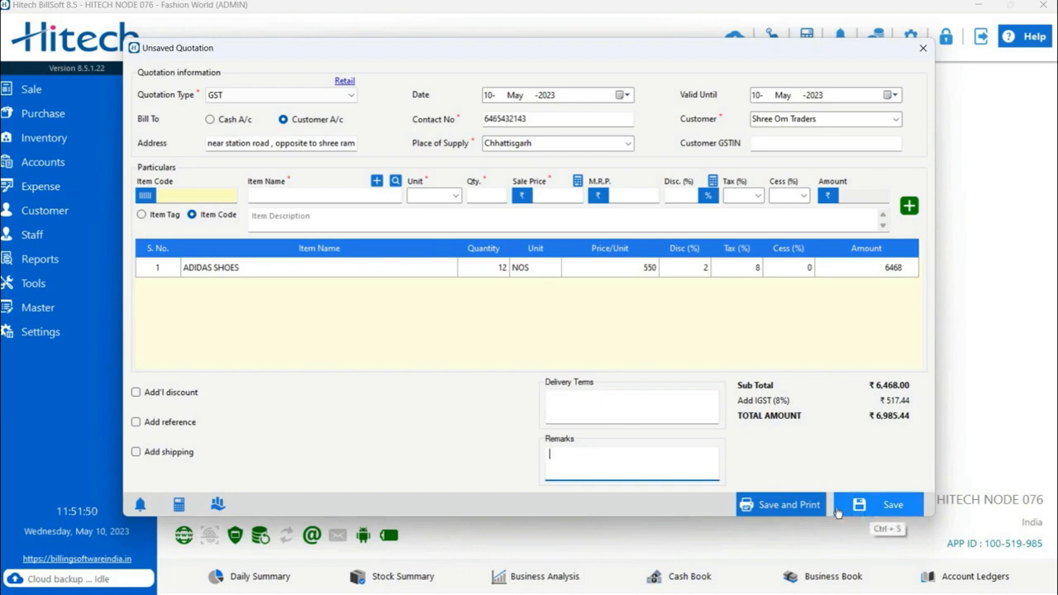
{"action": "left_click", "coordinate": [793, 509]}
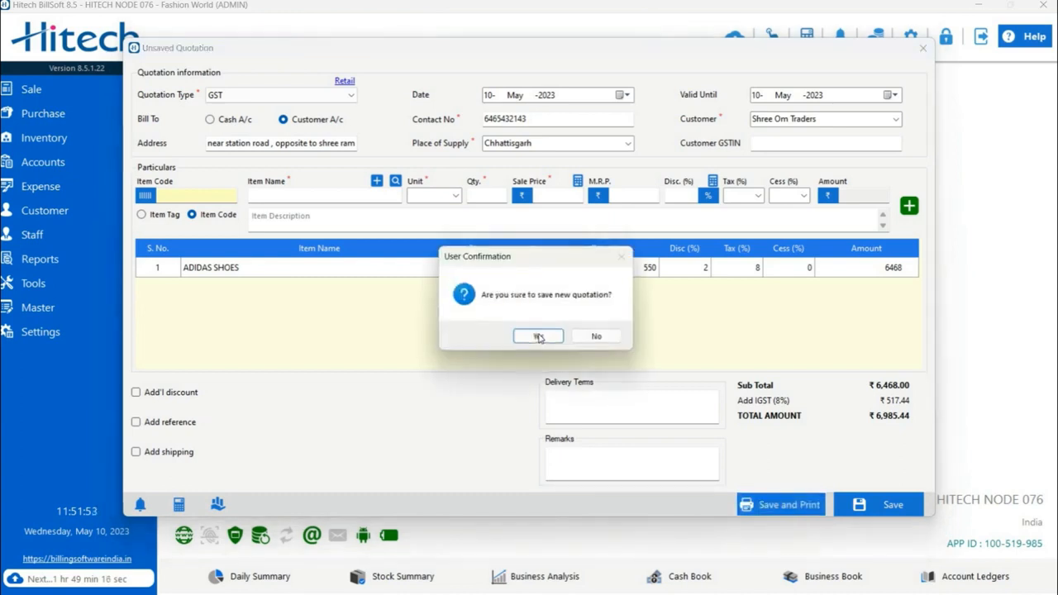
{"action": "left_click", "coordinate": [538, 335]}
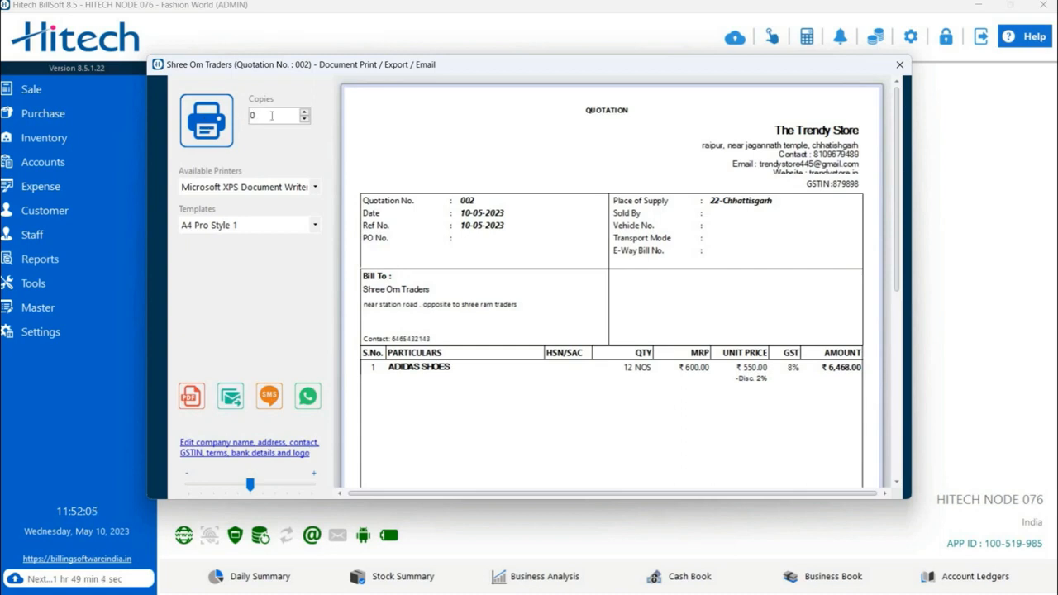
- Set the number of print copies to 1 and keep Microsoft XPS Document Writer as the printer
{"action": "key", "text": "BackSpace"}
{"action": "type", "text": "1"}
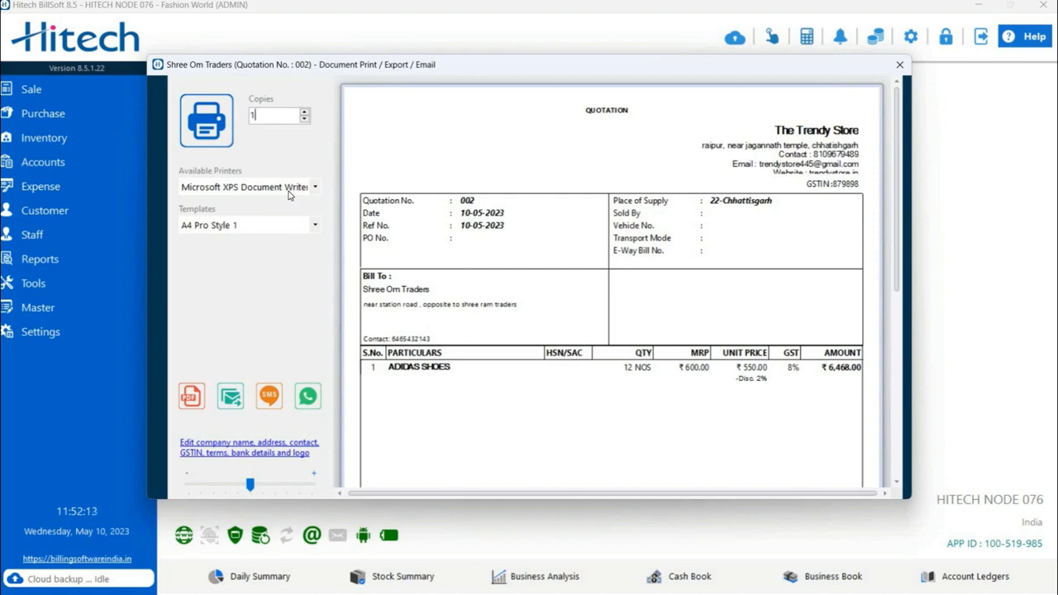
{"action": "left_click", "coordinate": [290, 189]}
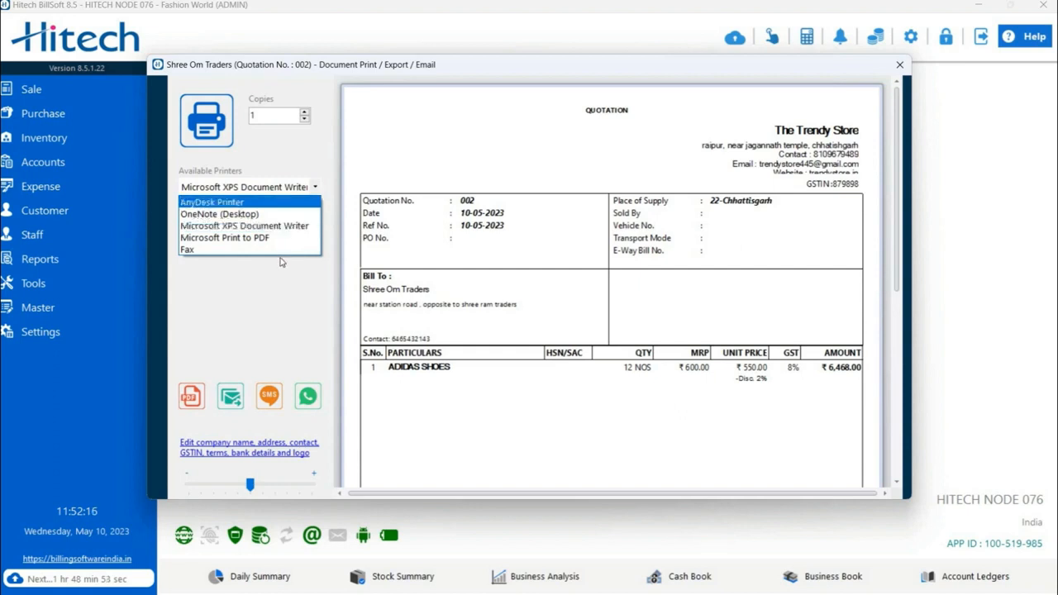
{"action": "left_click", "coordinate": [293, 186]}
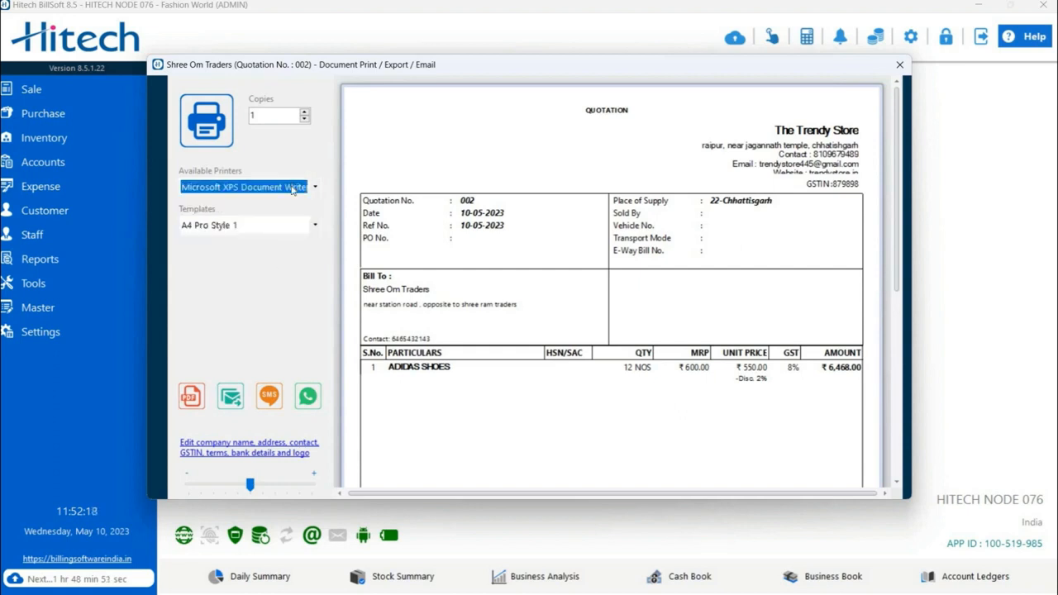
- Change the quotation's print template to A4 Trend Style 5
{"action": "left_click", "coordinate": [313, 227]}
{"action": "key", "text": "Down"}
{"action": "key", "text": "Down"}
{"action": "key", "text": "Down"}
{"action": "key", "text": "Down"}
{"action": "key", "text": "Down"}
{"action": "key", "text": "Down"}
{"action": "key", "text": "Down"}
{"action": "key", "text": "Down"}
{"action": "key", "text": "Down"}
{"action": "key", "text": "Down"}
{"action": "key", "text": "Down"}
{"action": "key", "text": "Down"}
{"action": "key", "text": "Down"}
{"action": "key", "text": "Down"}
{"action": "key", "text": "Down"}
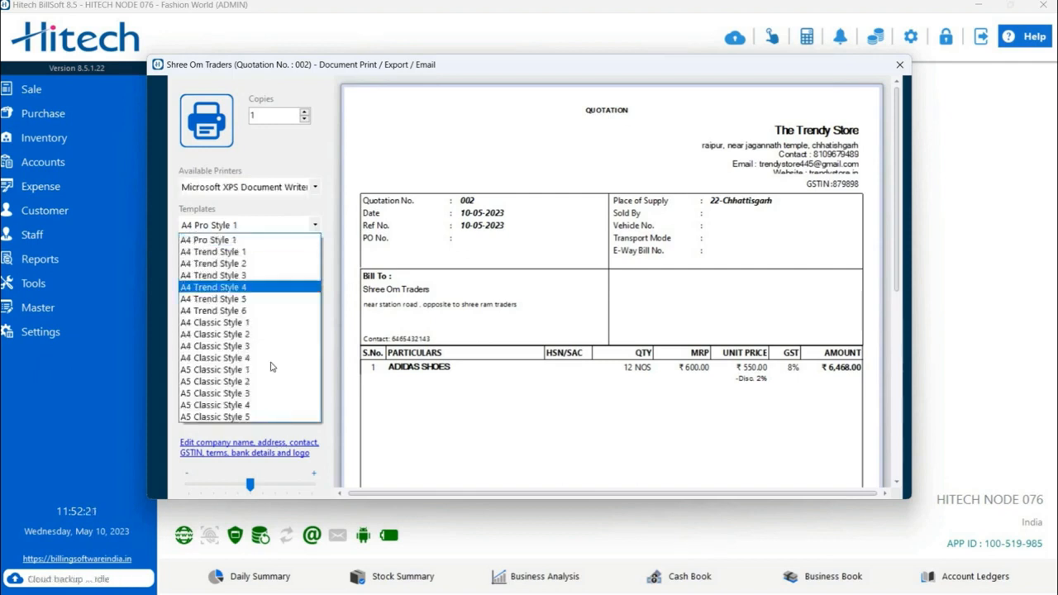
{"action": "key", "text": "Up"}
{"action": "key", "text": "Up"}
{"action": "key", "text": "Up"}
{"action": "key", "text": "Up"}
{"action": "key", "text": "Up"}
{"action": "key", "text": "Up"}
{"action": "key", "text": "Up"}
{"action": "key", "text": "Up"}
{"action": "key", "text": "Up"}
{"action": "key", "text": "Up"}
{"action": "key", "text": "Up"}
{"action": "key", "text": "Up"}
{"action": "key", "text": "Up"}
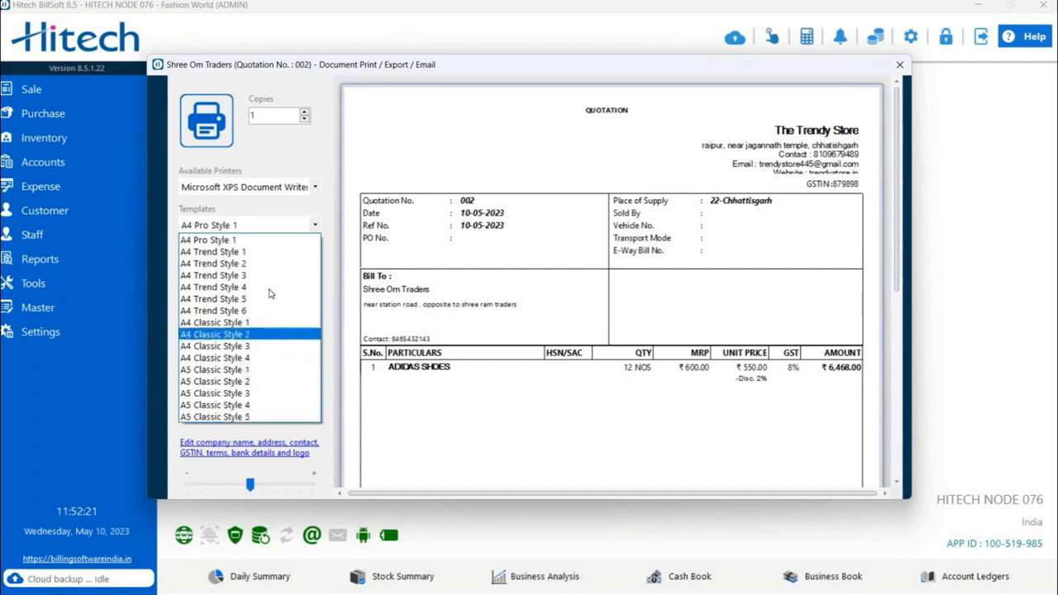
{"action": "key", "text": "Down"}
{"action": "key", "text": "Down"}
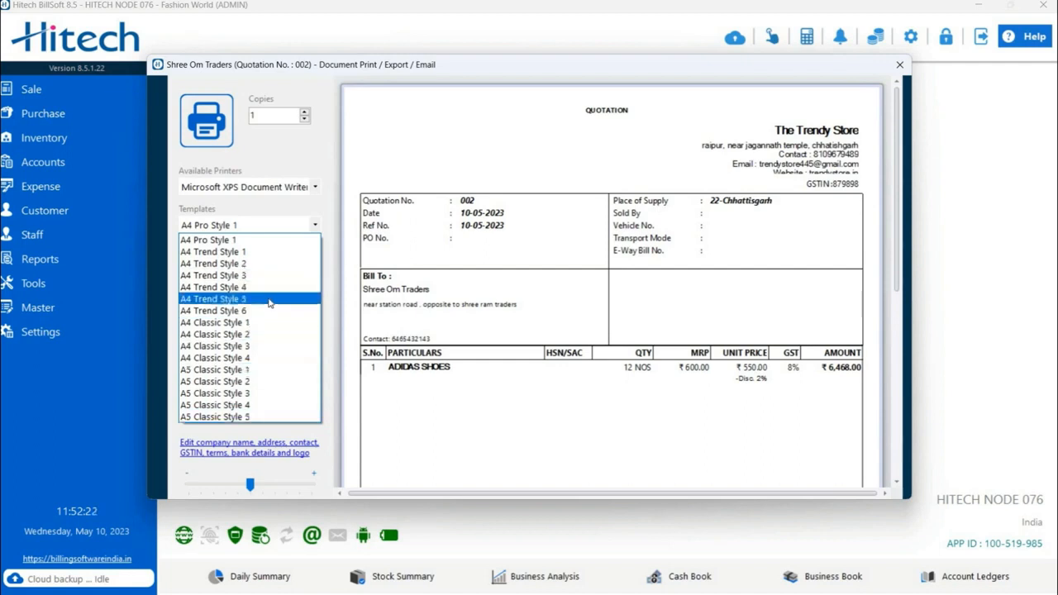
{"action": "key", "text": "Return"}
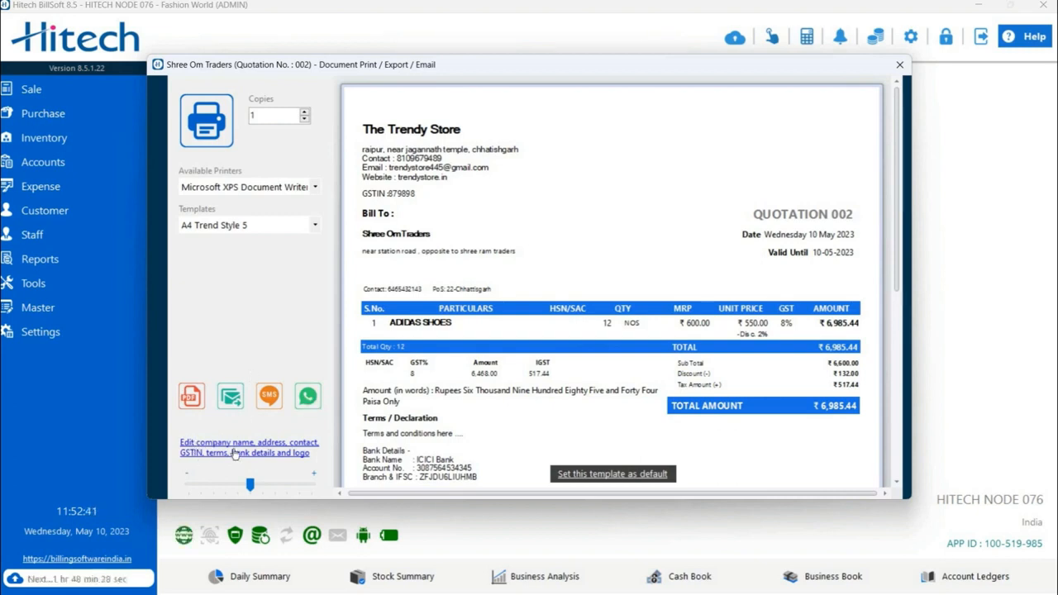
- Save the company's print information with its existing details, and close the quotation's print preview
{"action": "left_click", "coordinate": [235, 453]}
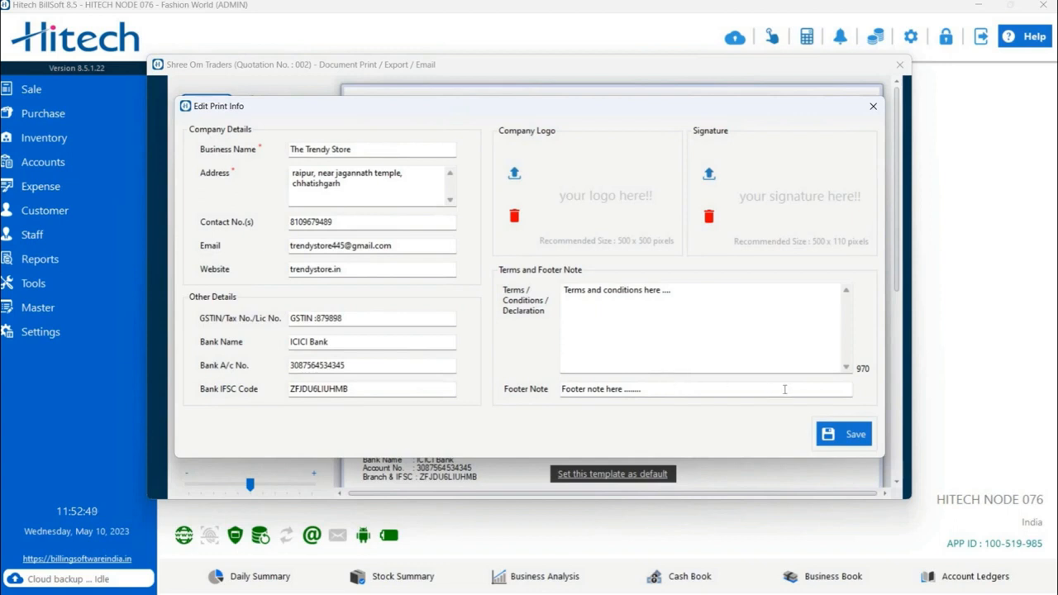
{"action": "left_click", "coordinate": [840, 442]}
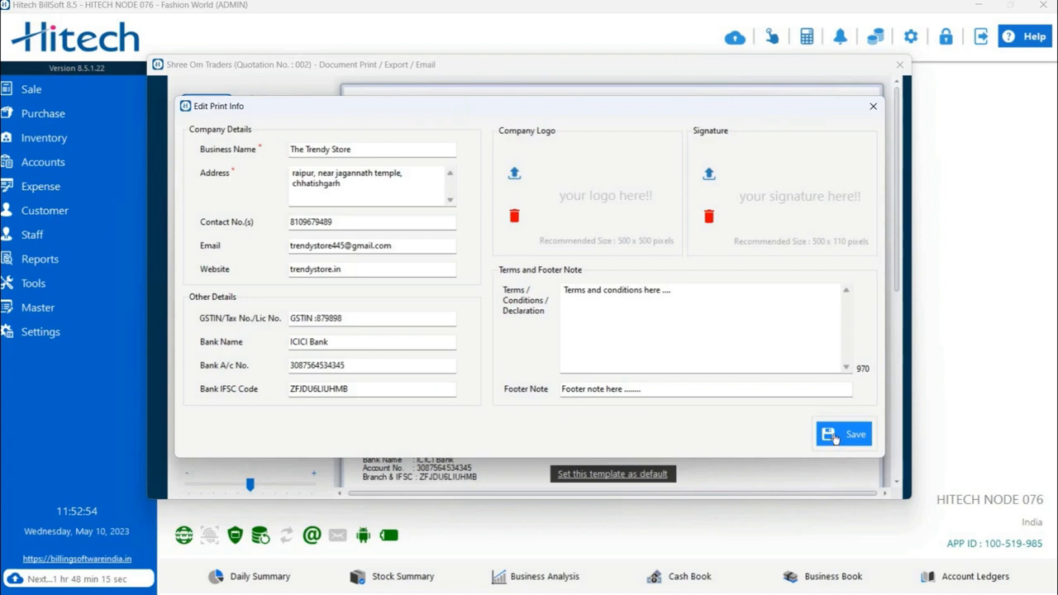
{"action": "left_click", "coordinate": [835, 438]}
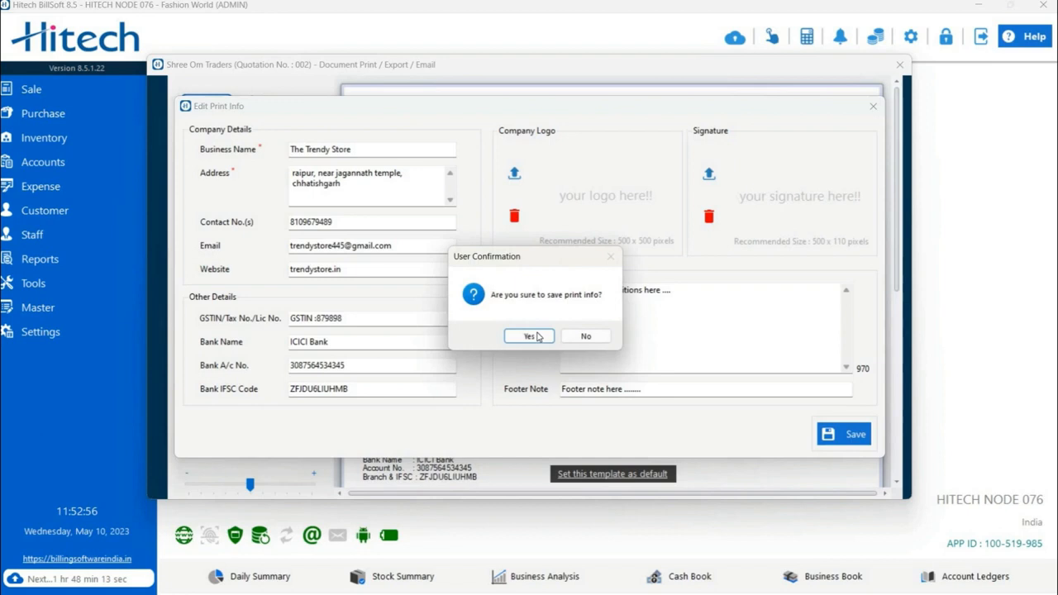
{"action": "left_click", "coordinate": [537, 336]}
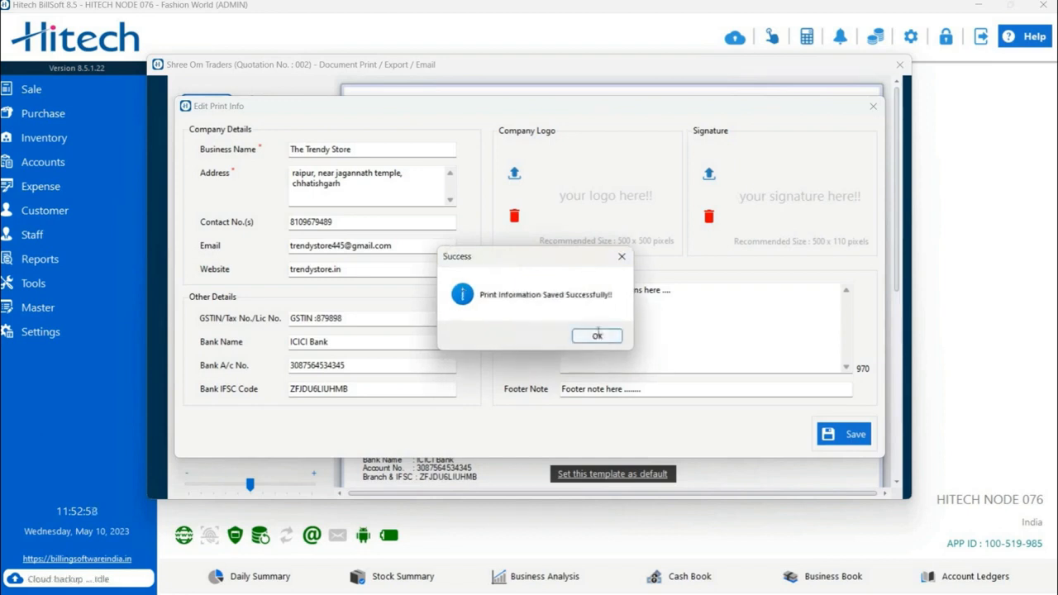
{"action": "left_click", "coordinate": [597, 333]}
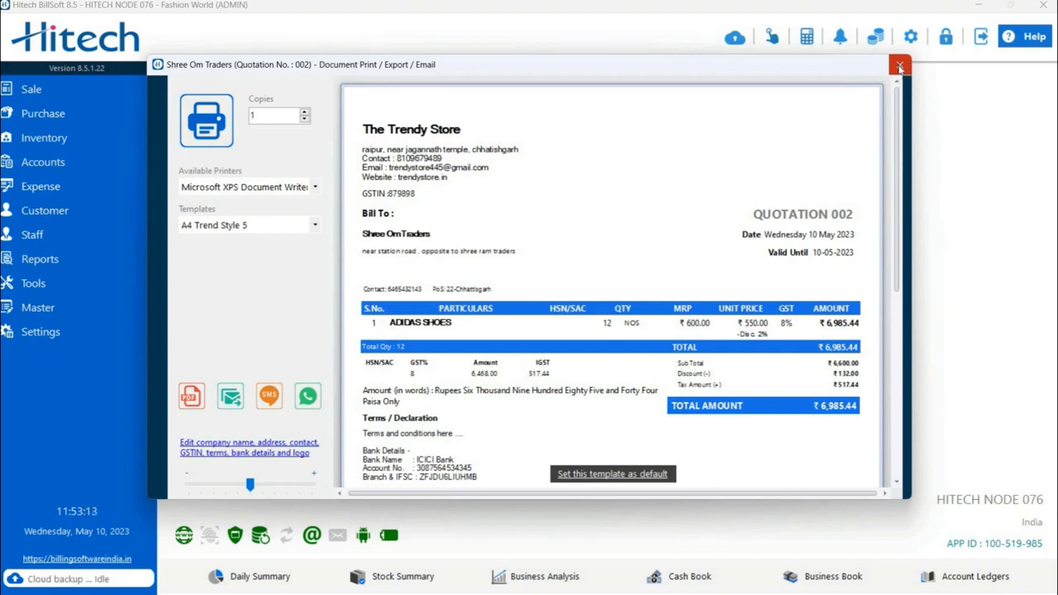
{"action": "left_click", "coordinate": [899, 68]}
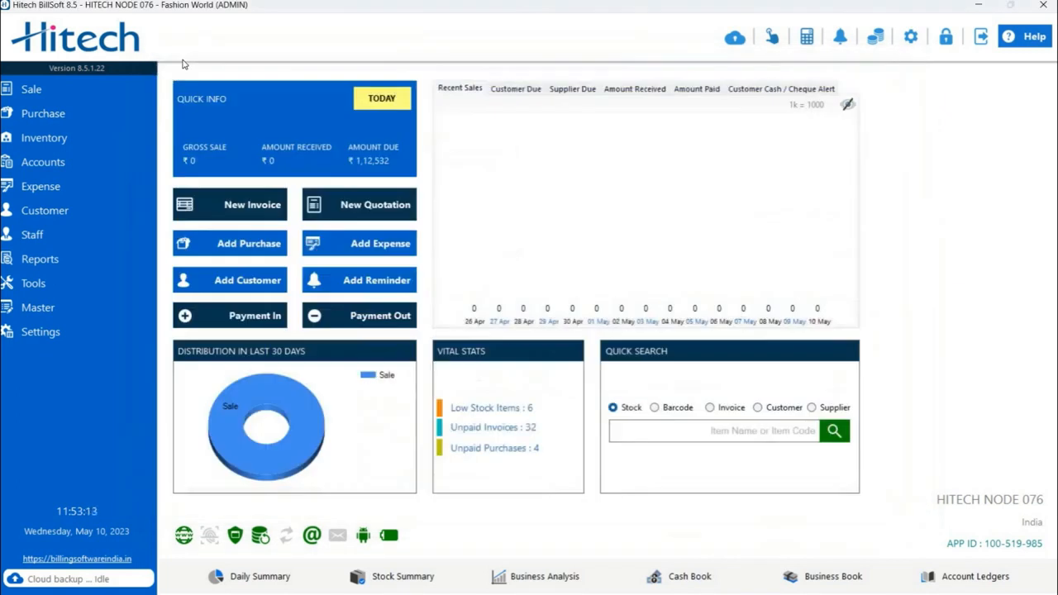
- Open the Search and Manage Quotations window from the sale functions
{"action": "left_click", "coordinate": [126, 86]}
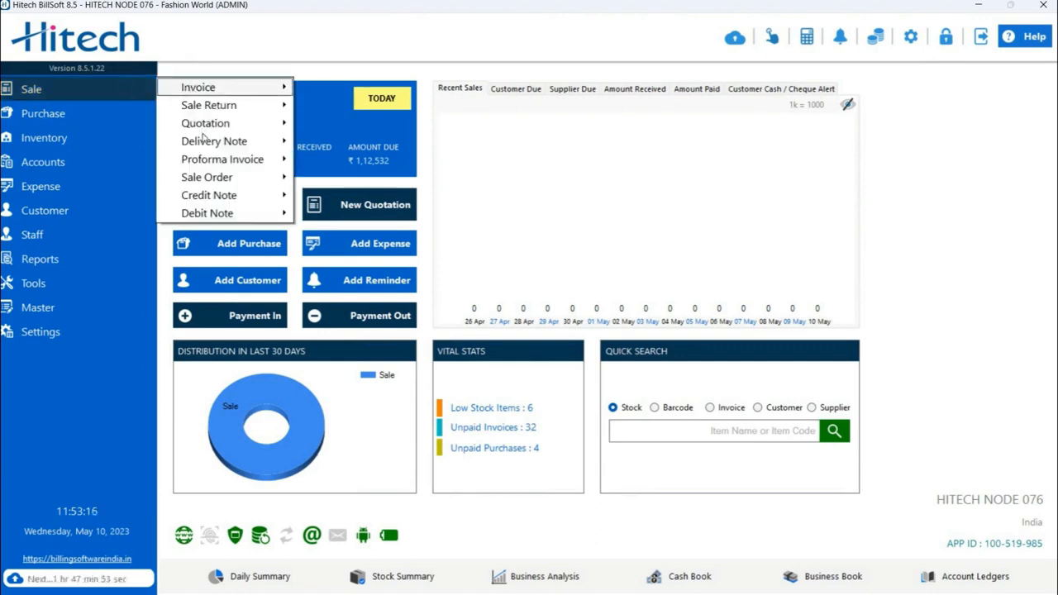
{"action": "mouse_move", "coordinate": [264, 125]}
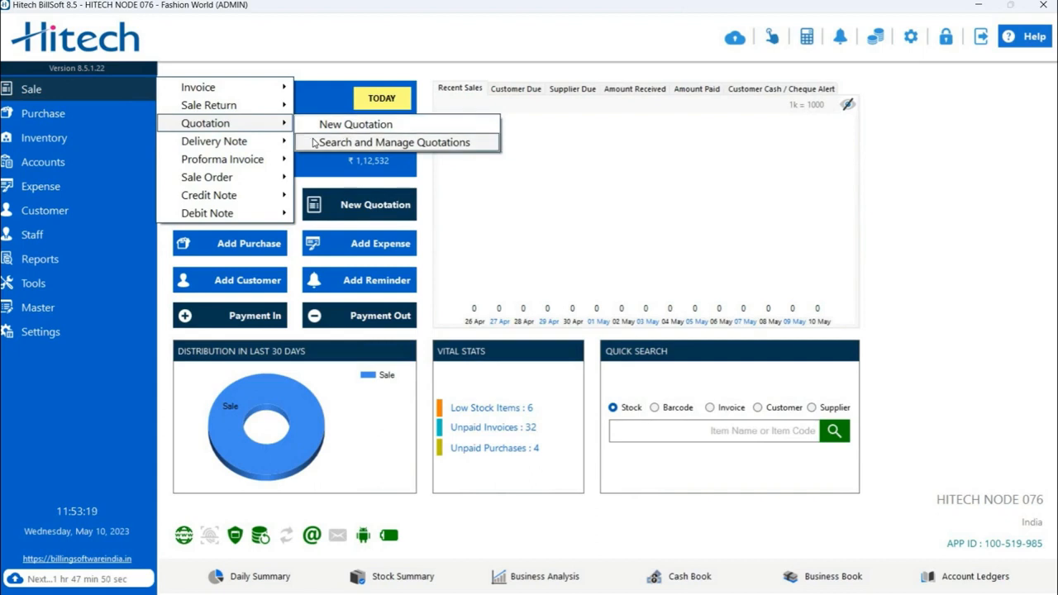
{"action": "left_click", "coordinate": [314, 143]}
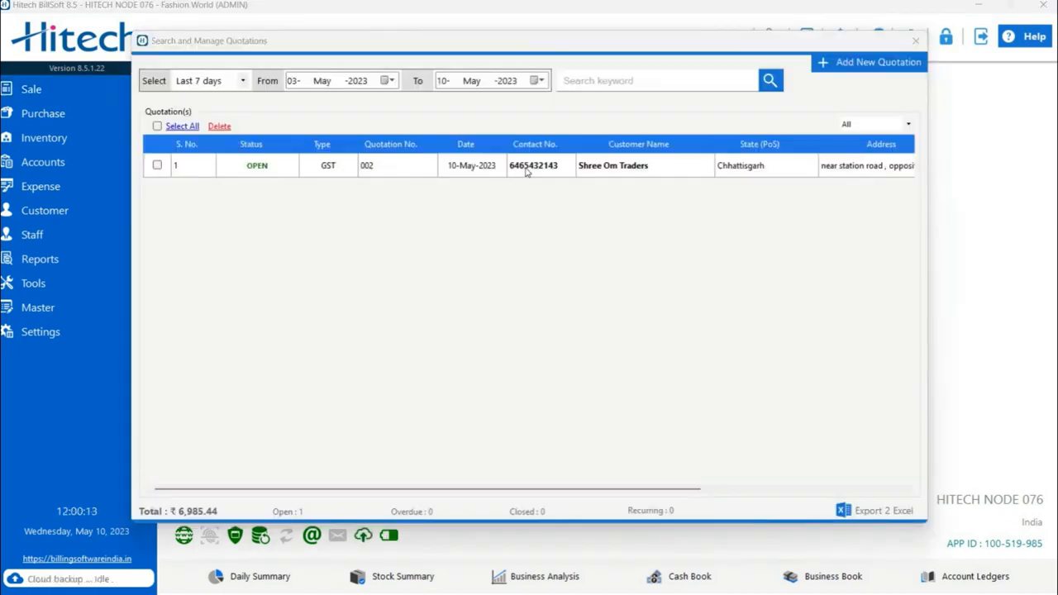
- View the invoice form produced by converting the Shree Om Traders quotation, closing it without saving
{"action": "right_click", "coordinate": [530, 171]}
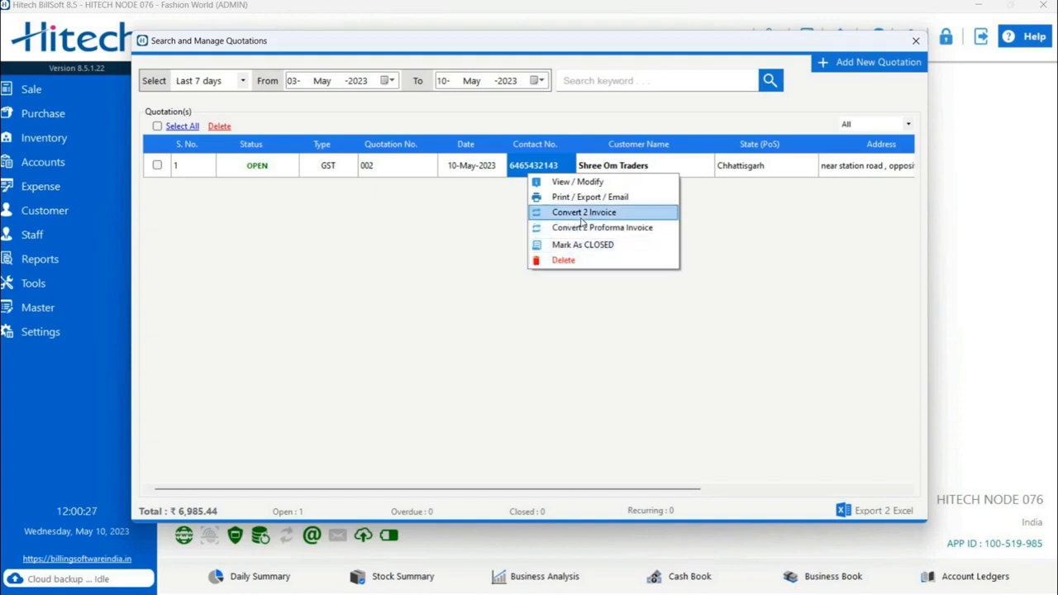
{"action": "left_click", "coordinate": [581, 219]}
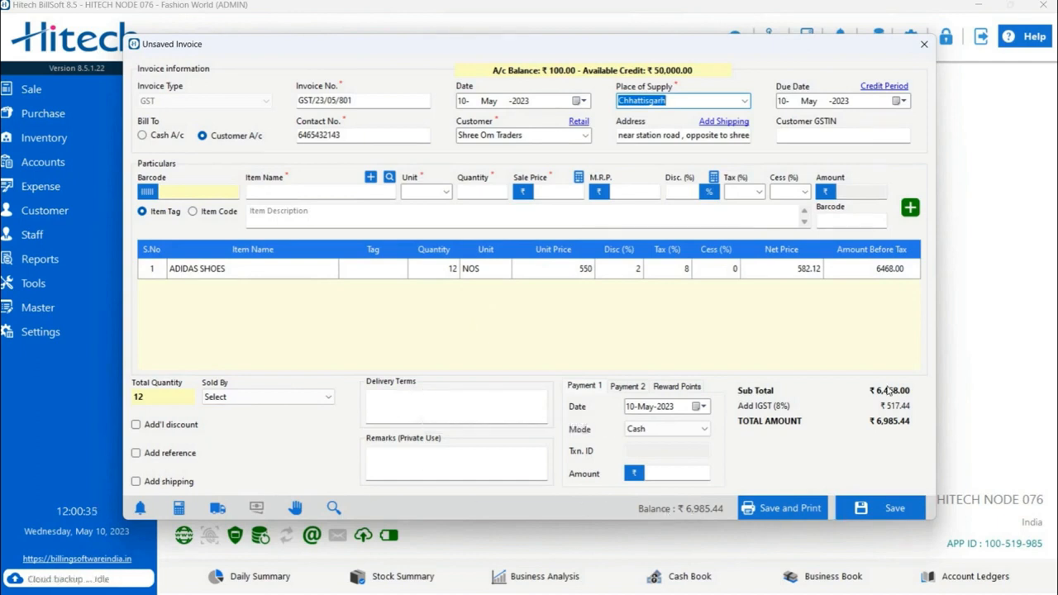
{"action": "left_click", "coordinate": [925, 46]}
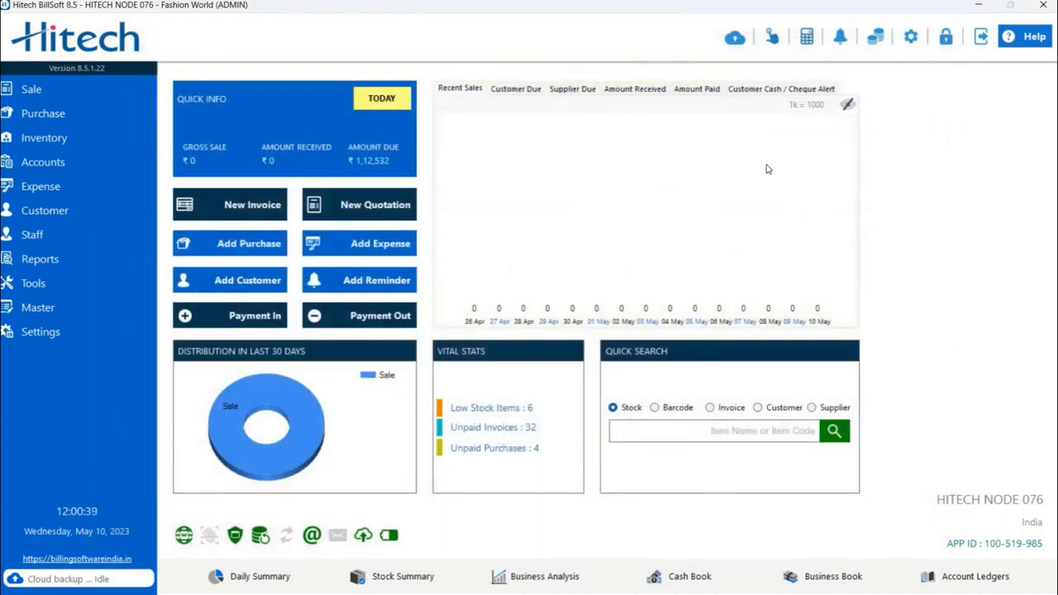